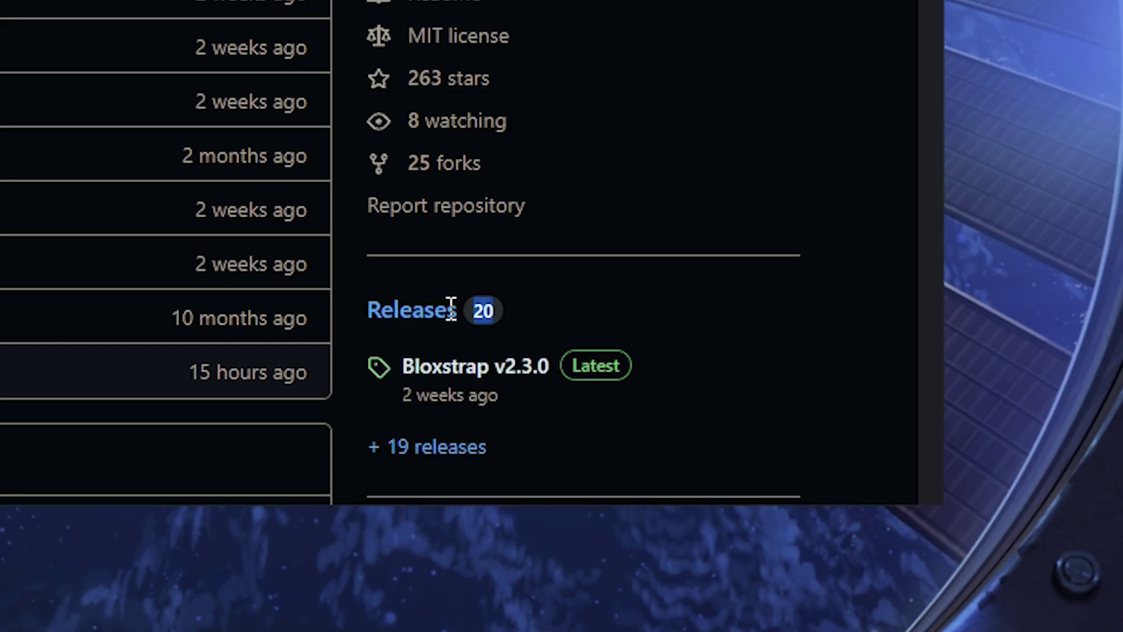
# Open the latest Bloxstrap v2.3.0 release, save Bloxstrap-v2.3.0-x64.exe to the Desktop, and show the browser's downloads
pyautogui.moveTo(816, 462); pyautogui.dragTo(795, 335)
pyautogui.click(550, 380)
pyautogui.scroll(-10, 342, 340)
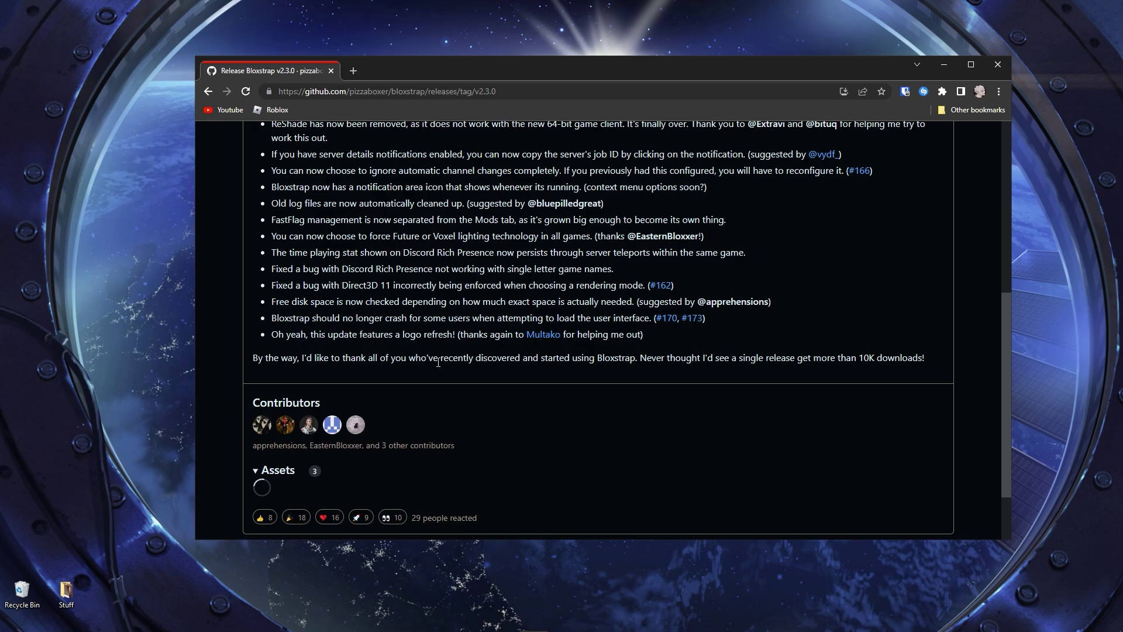
pyautogui.moveTo(263, 374); pyautogui.dragTo(369, 366)
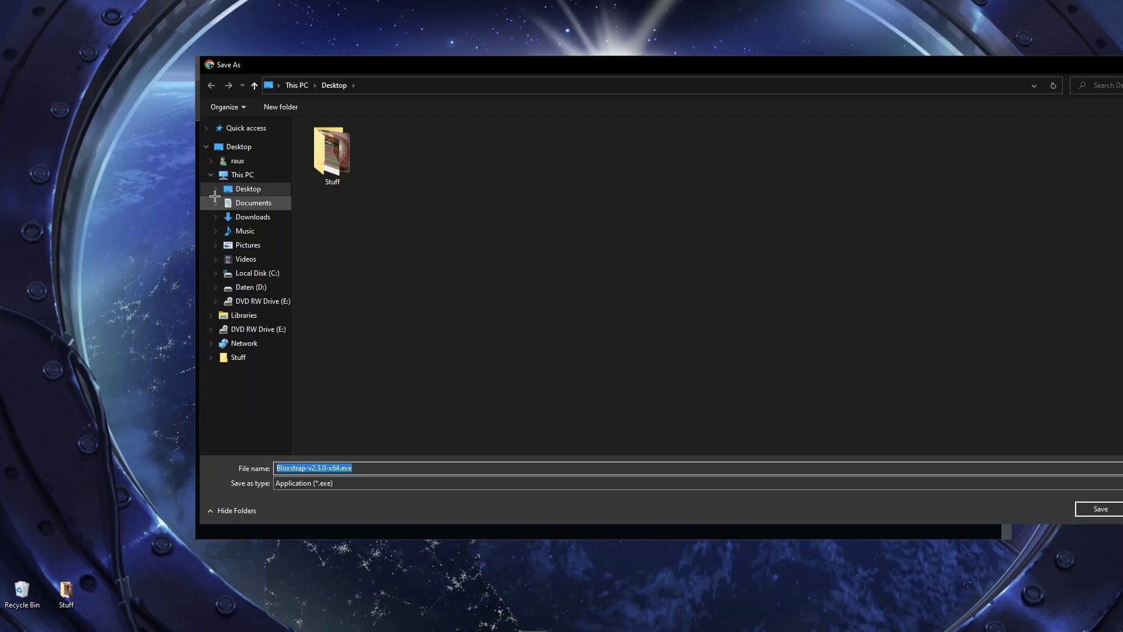
pyautogui.click(1099, 509)
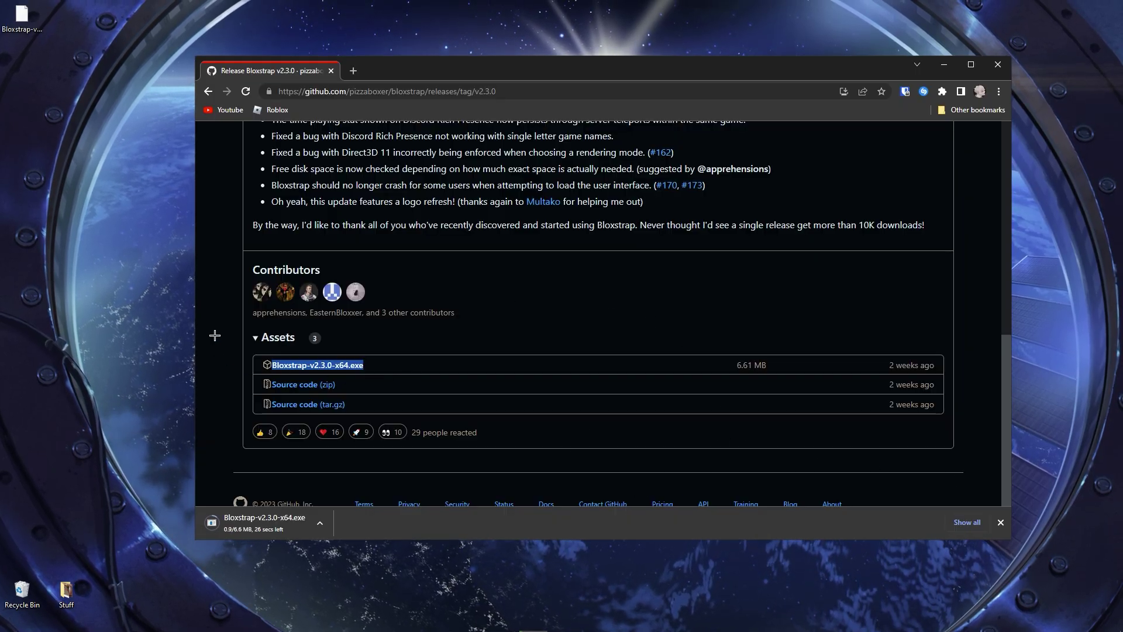
pyautogui.hotkey('ctrl', 'j')
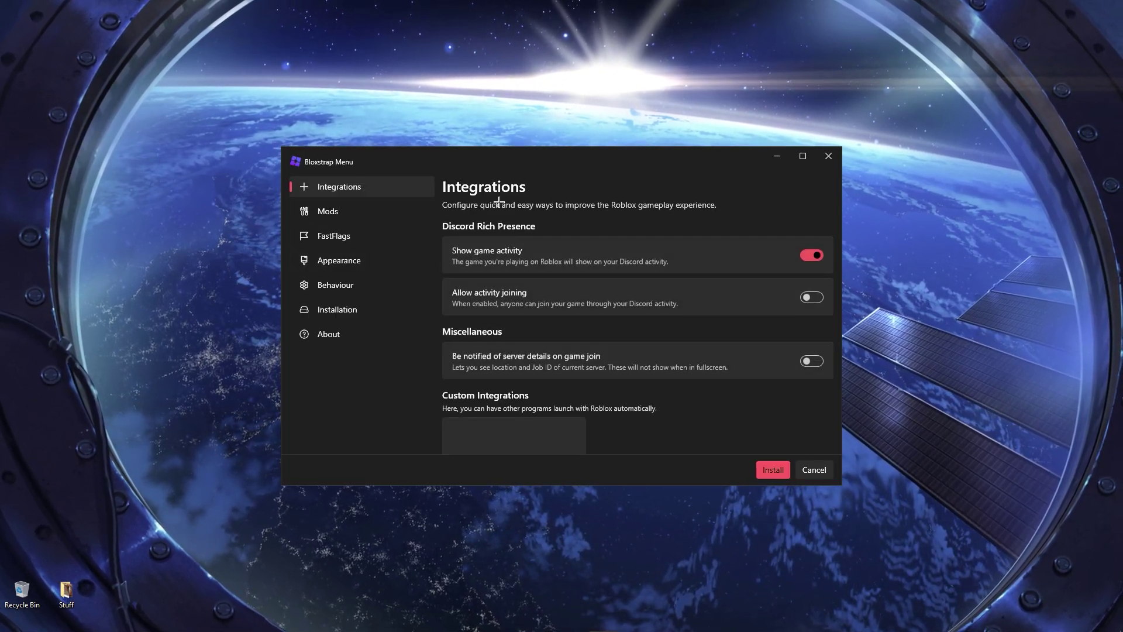
# Turn off Show game activity under Discord Rich Presence in the Integrations settings and open the Mods settings
pyautogui.moveTo(461, 163); pyautogui.dragTo(429, 145)
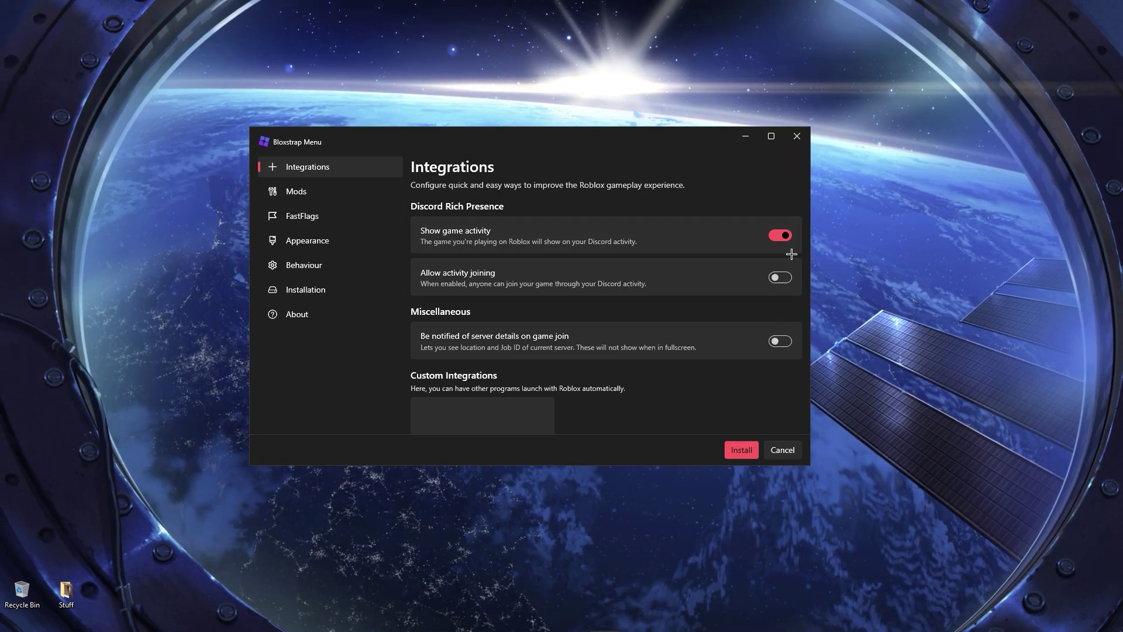
pyautogui.scroll(-1, 511, 278)
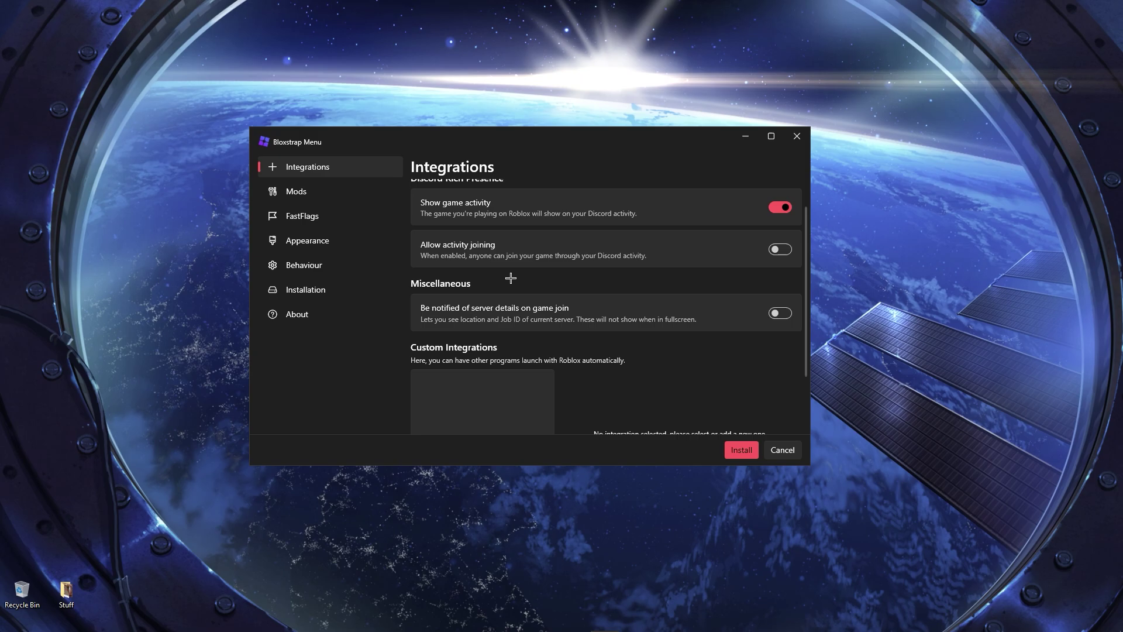
pyautogui.scroll(-2, 511, 277)
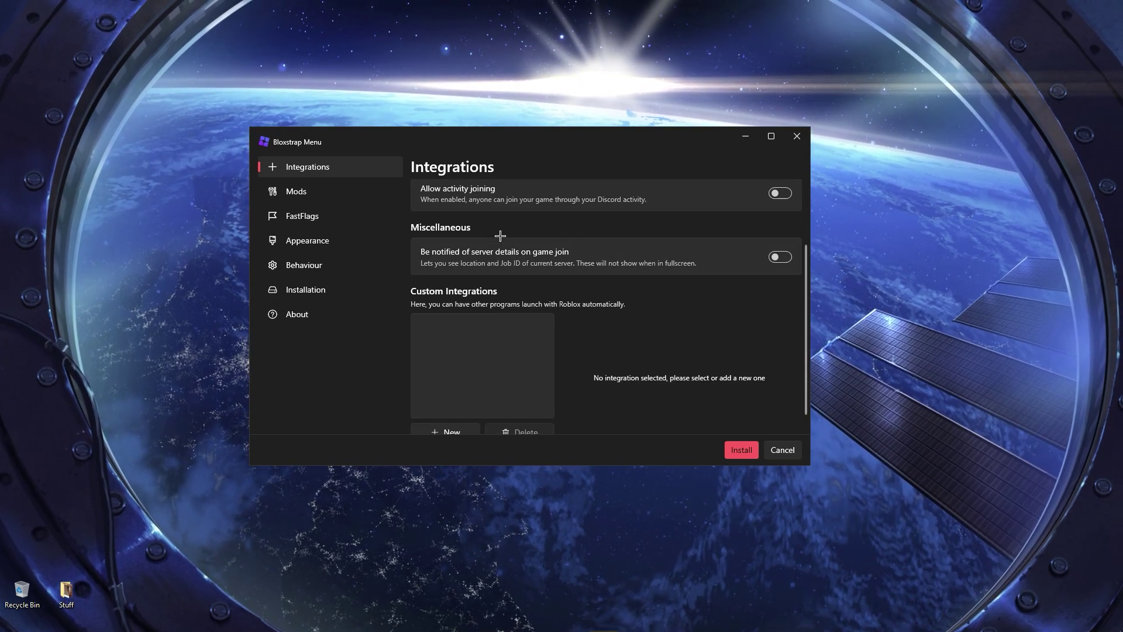
pyautogui.scroll(3, 500, 235)
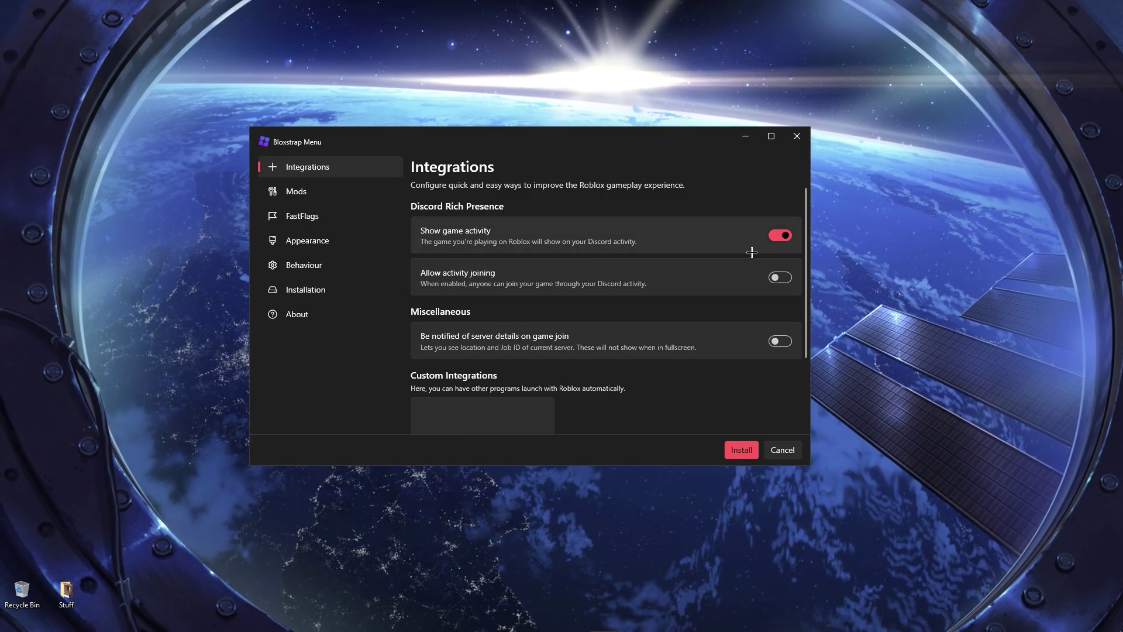
pyautogui.click(780, 235)
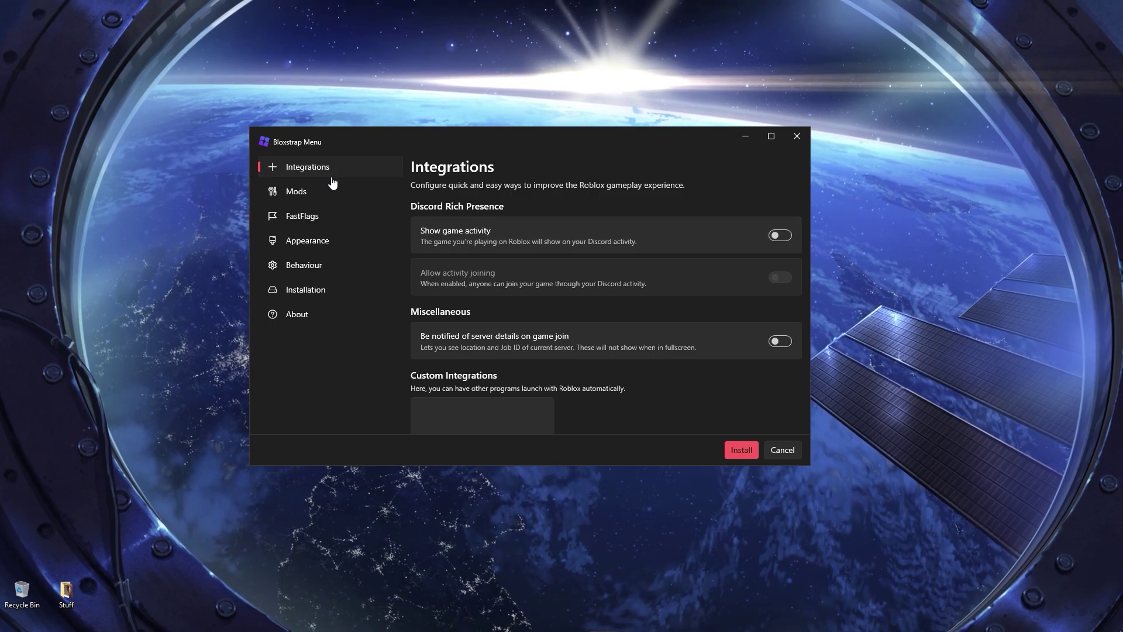
pyautogui.click(296, 191)
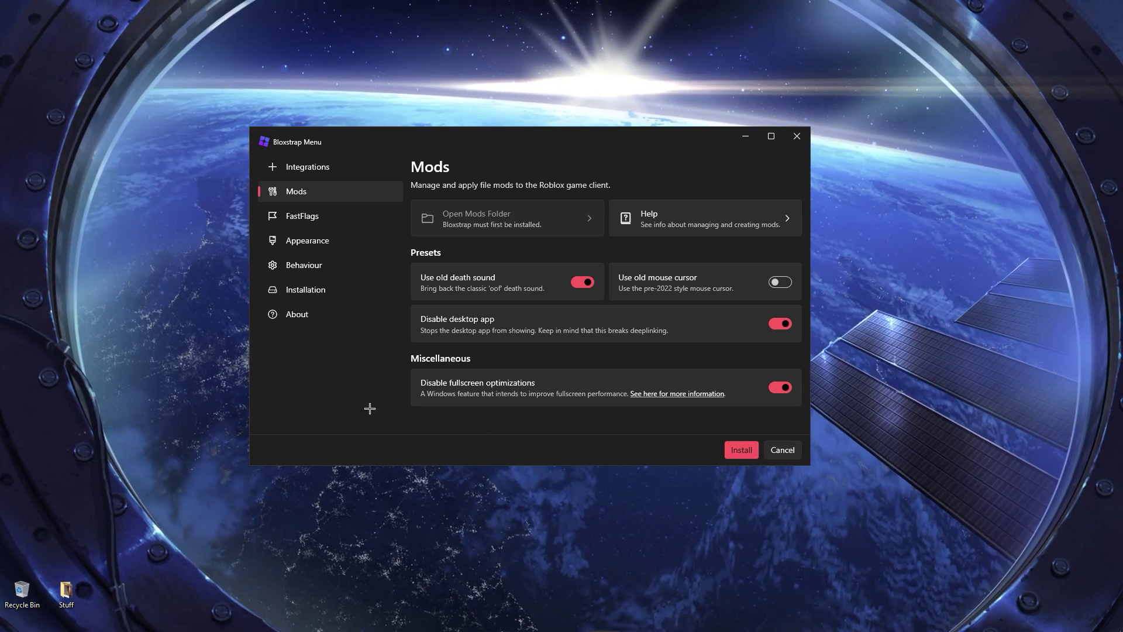
# Set the framerate limit to 240 in the FastFlags presets
pyautogui.click(310, 216)
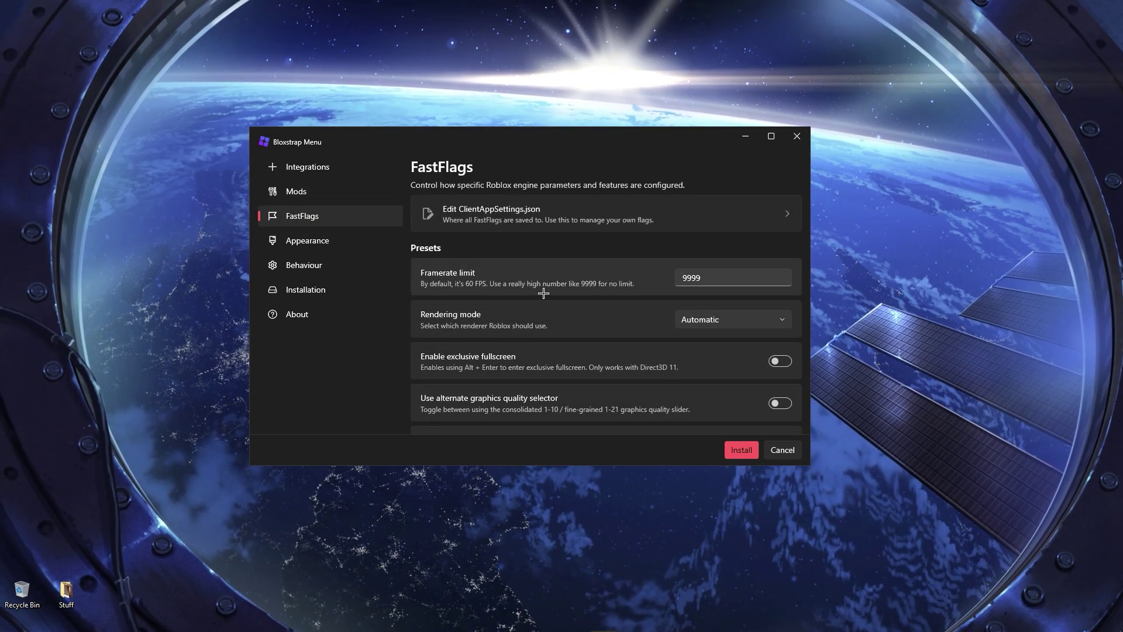
pyautogui.click(759, 280)
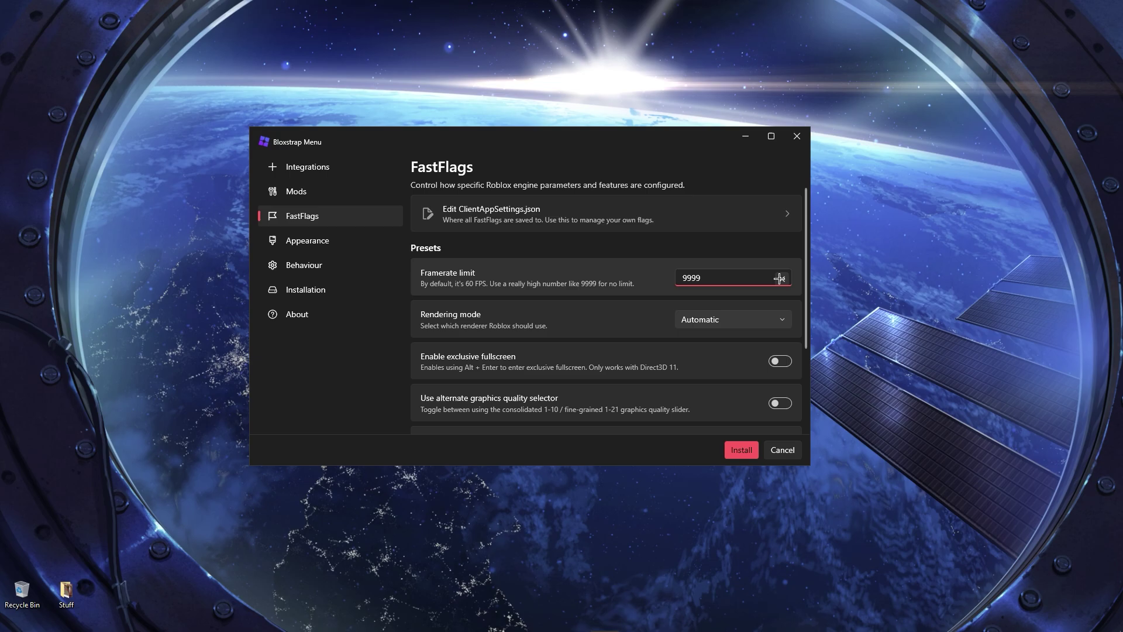
pyautogui.click(779, 278)
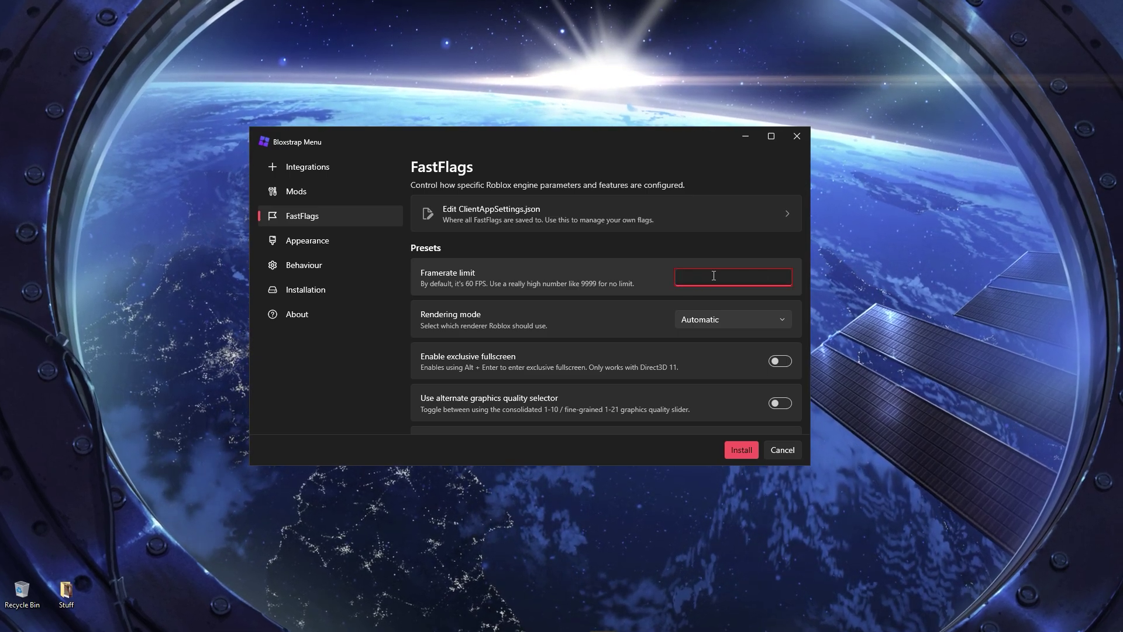
pyautogui.click(670, 254)
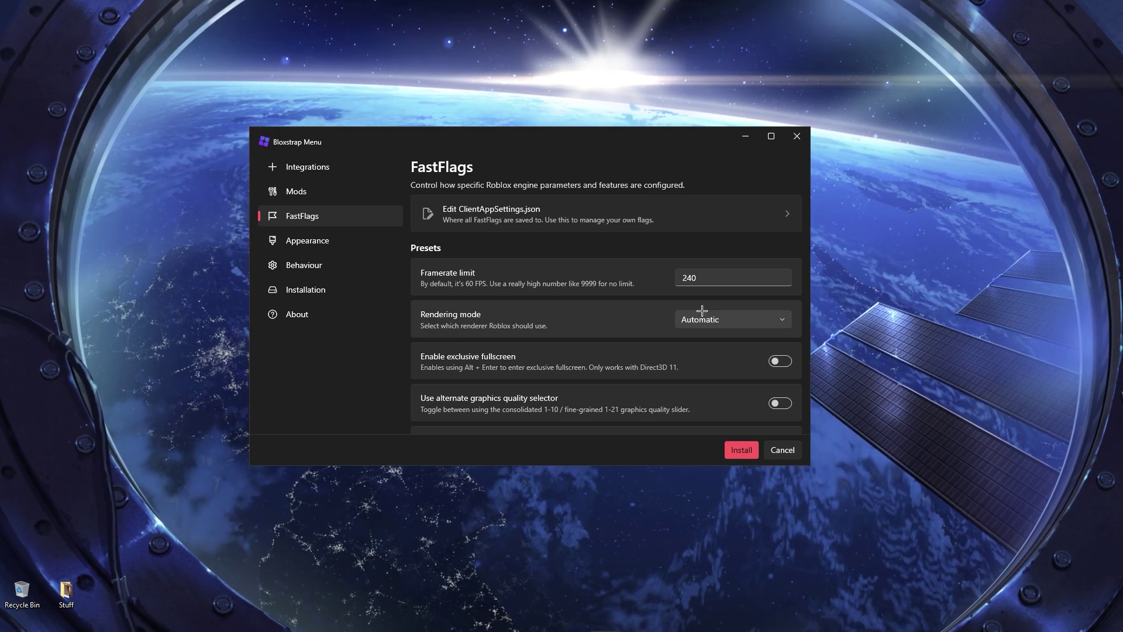
# Look over the available rendering modes and select Vulkan as the renderer
pyautogui.click(698, 318)
pyautogui.click(698, 313)
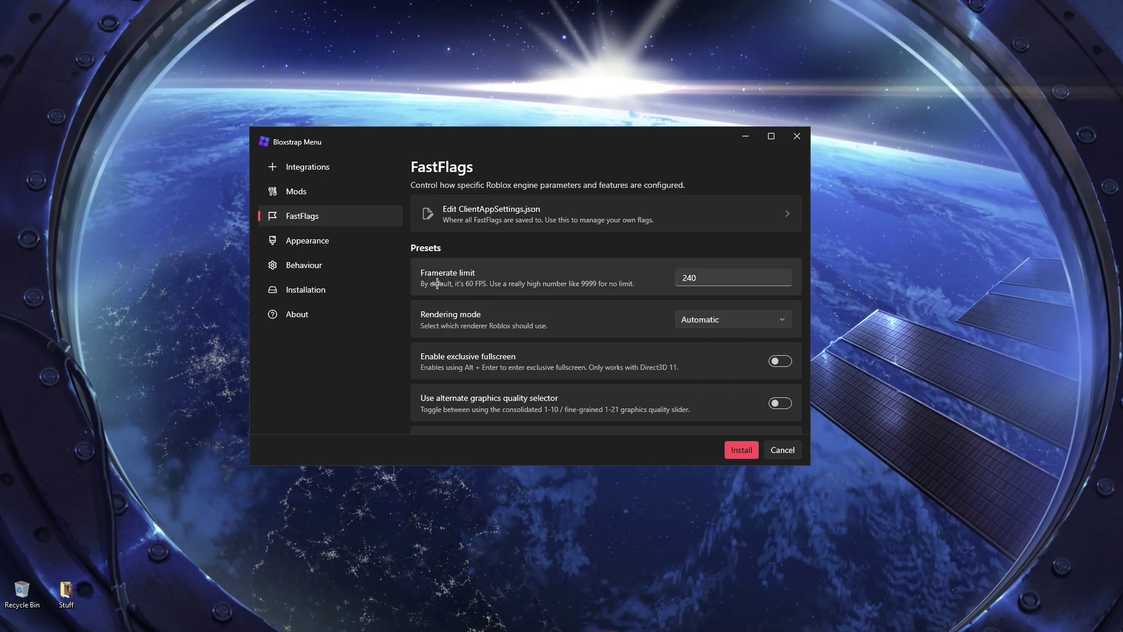
pyautogui.click(723, 328)
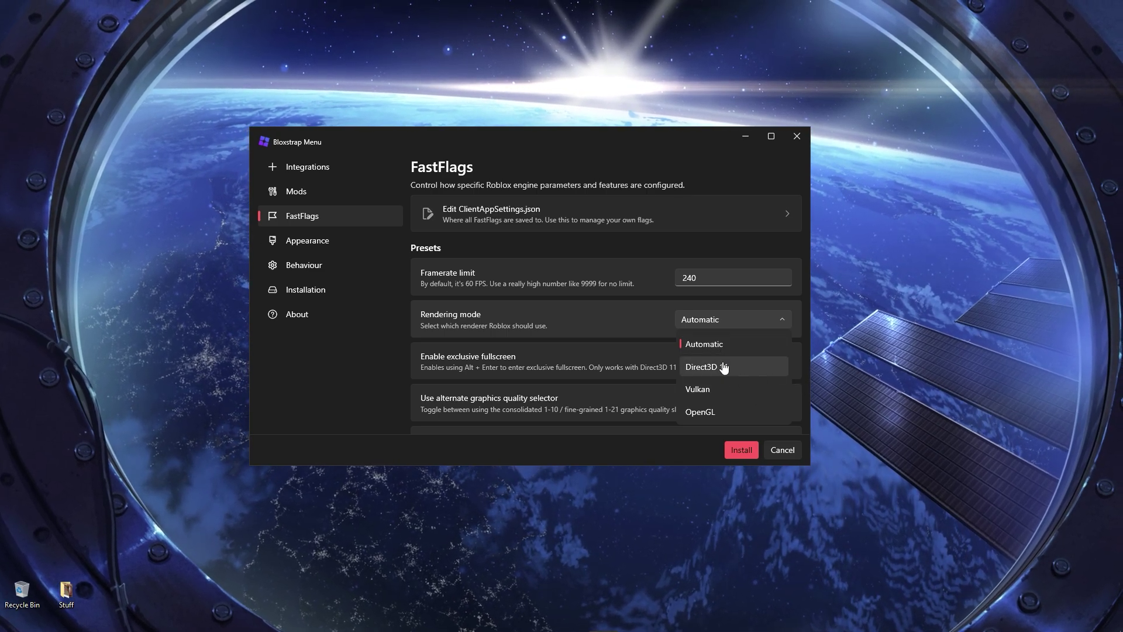
pyautogui.click(705, 339)
pyautogui.click(712, 317)
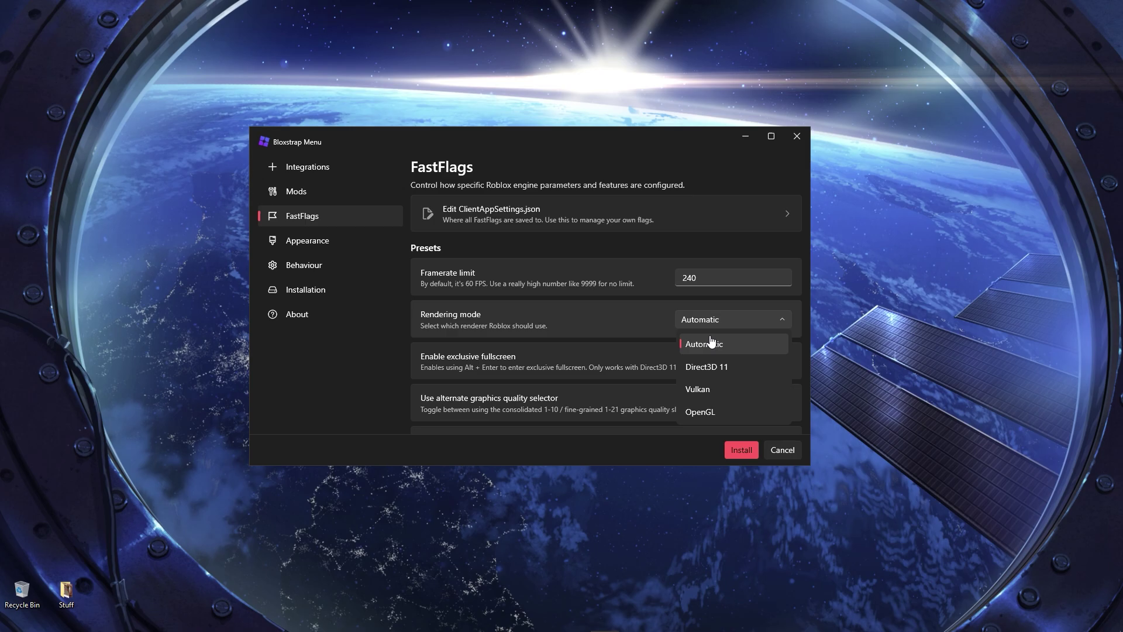
pyautogui.click(696, 388)
pyautogui.click(724, 319)
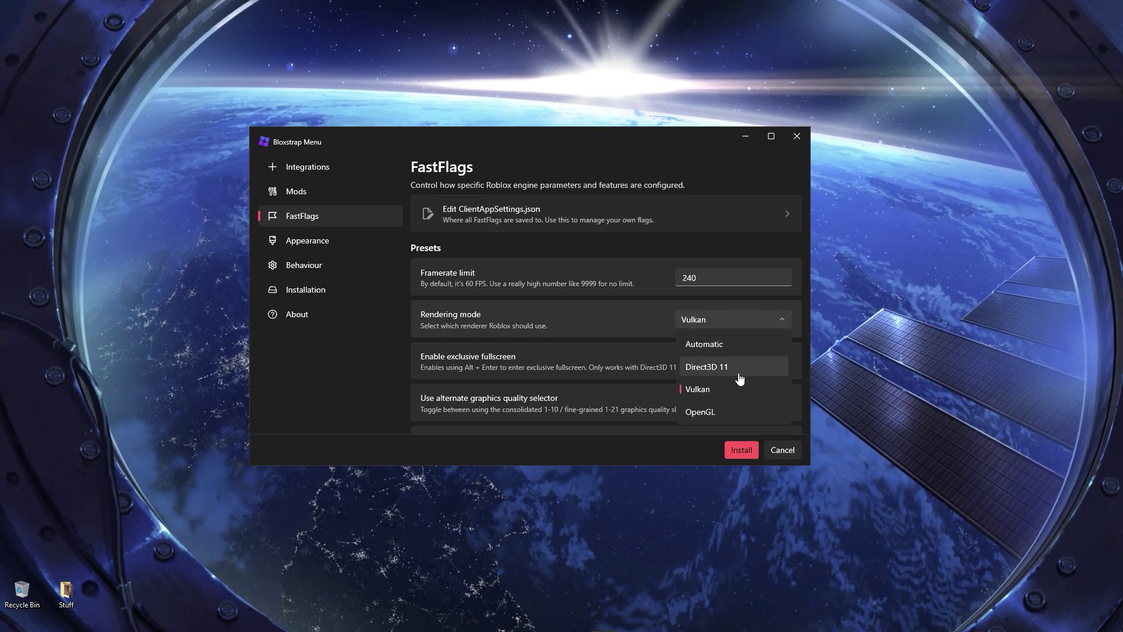
pyautogui.click(722, 318)
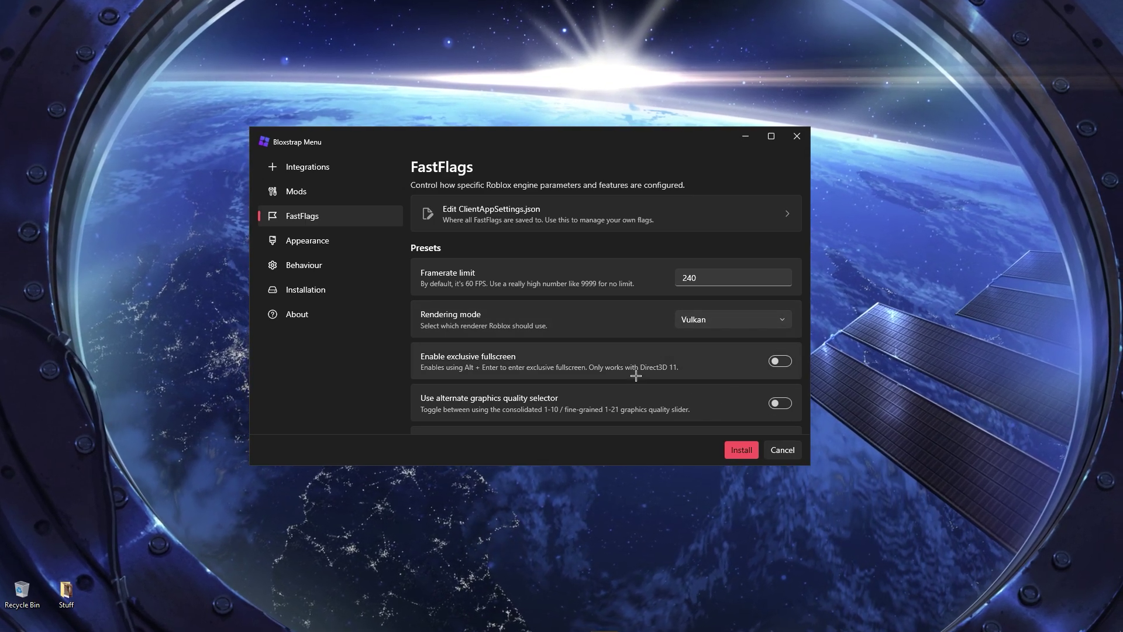
# Enable exclusive fullscreen with the Direct3D 11 rendering mode and turn on the alternate graphics quality selector
pyautogui.scroll(-2, 482, 318)
pyautogui.click(779, 304)
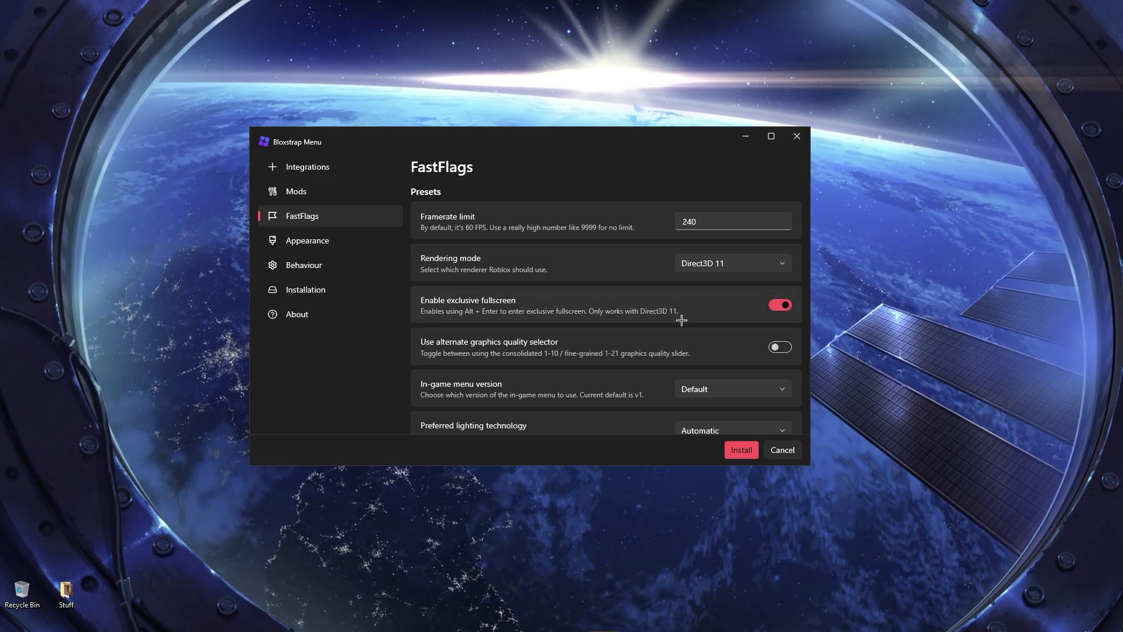
pyautogui.scroll(-2, 468, 341)
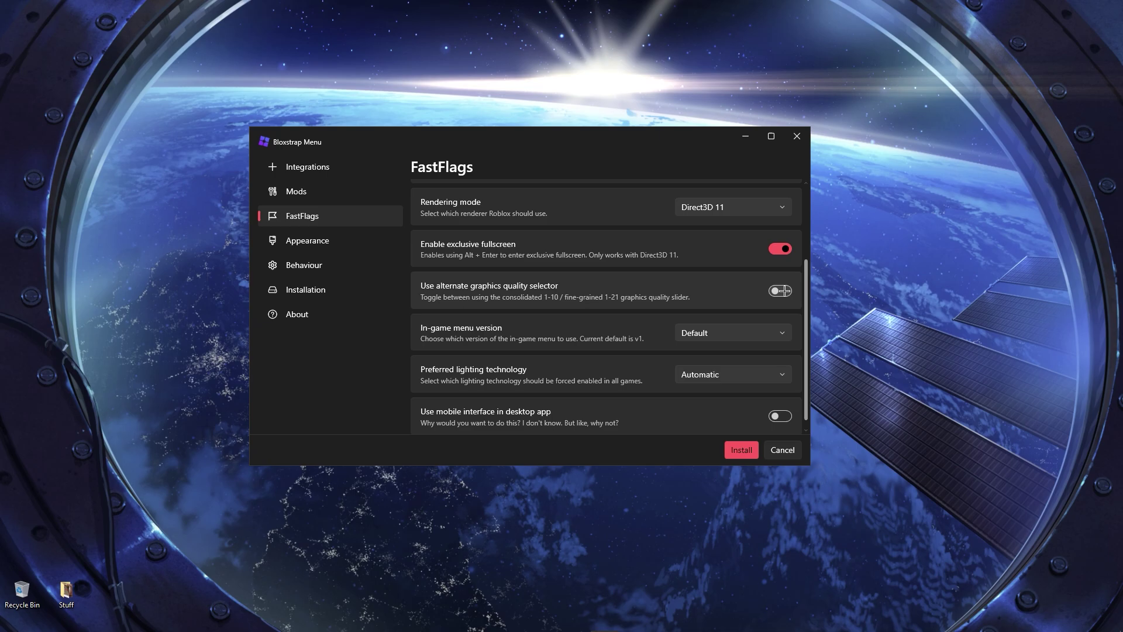
pyautogui.scroll(-1, 723, 323)
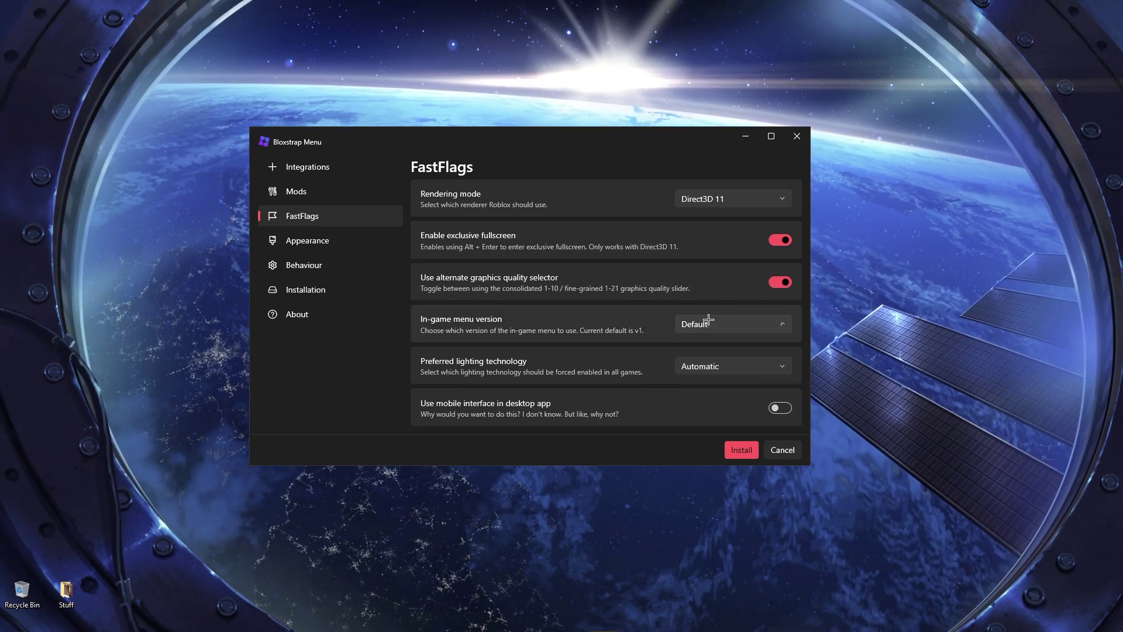
# Set the preferred lighting technology to Future Is Bright
pyautogui.click(720, 377)
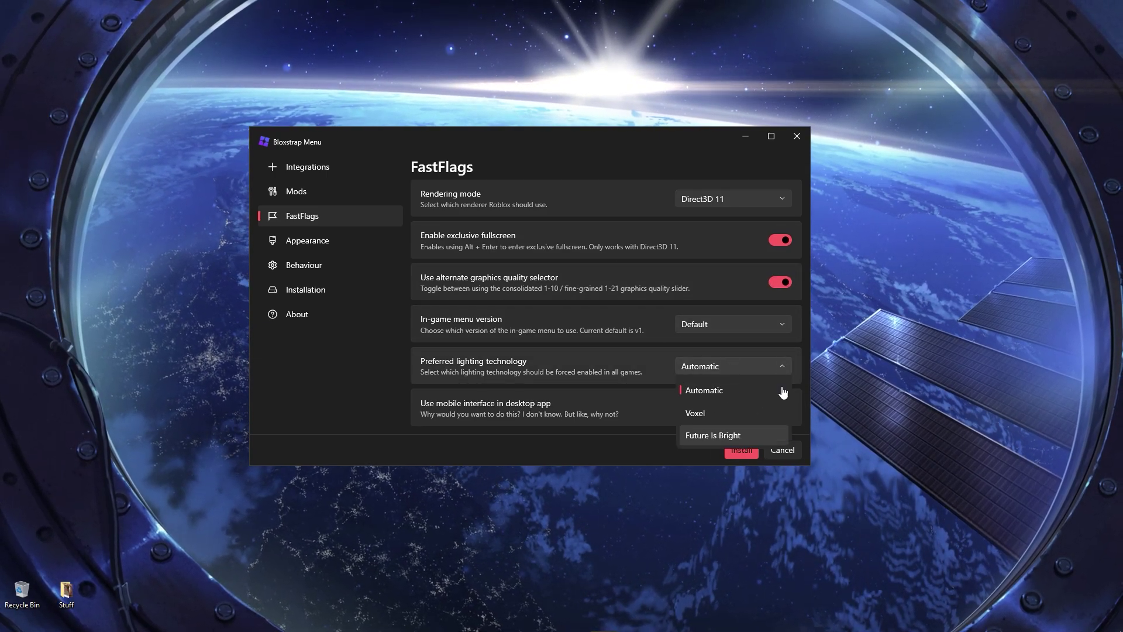
pyautogui.click(708, 439)
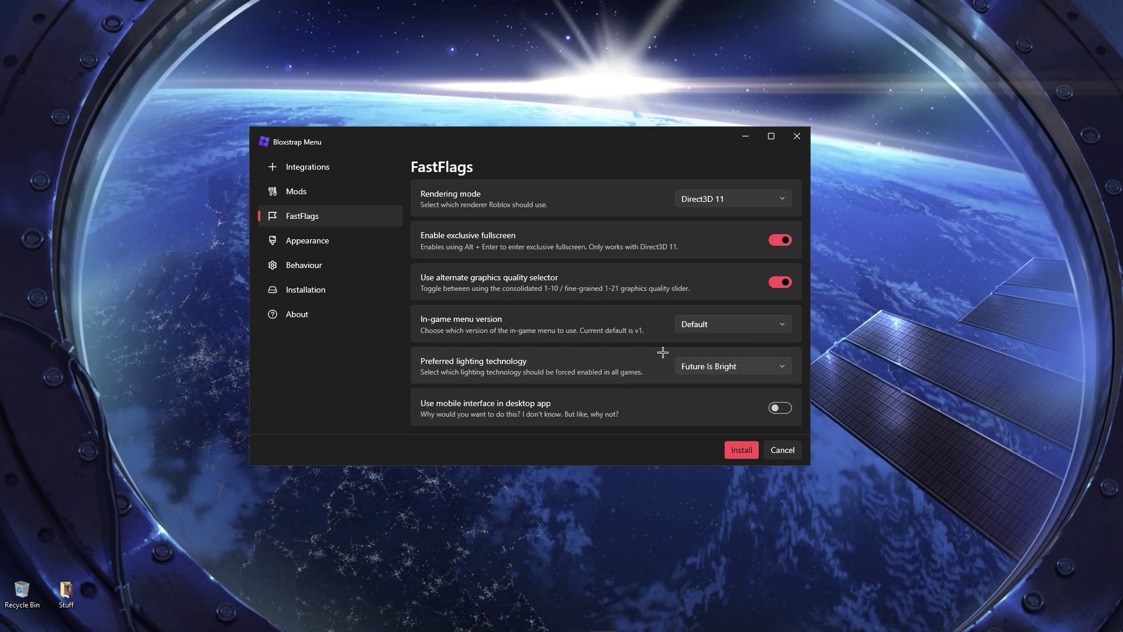
# Review the Appearance, Behaviour and Installation settings, and install Bloxstrap to its preset location with the LIVE channel
pyautogui.click(298, 244)
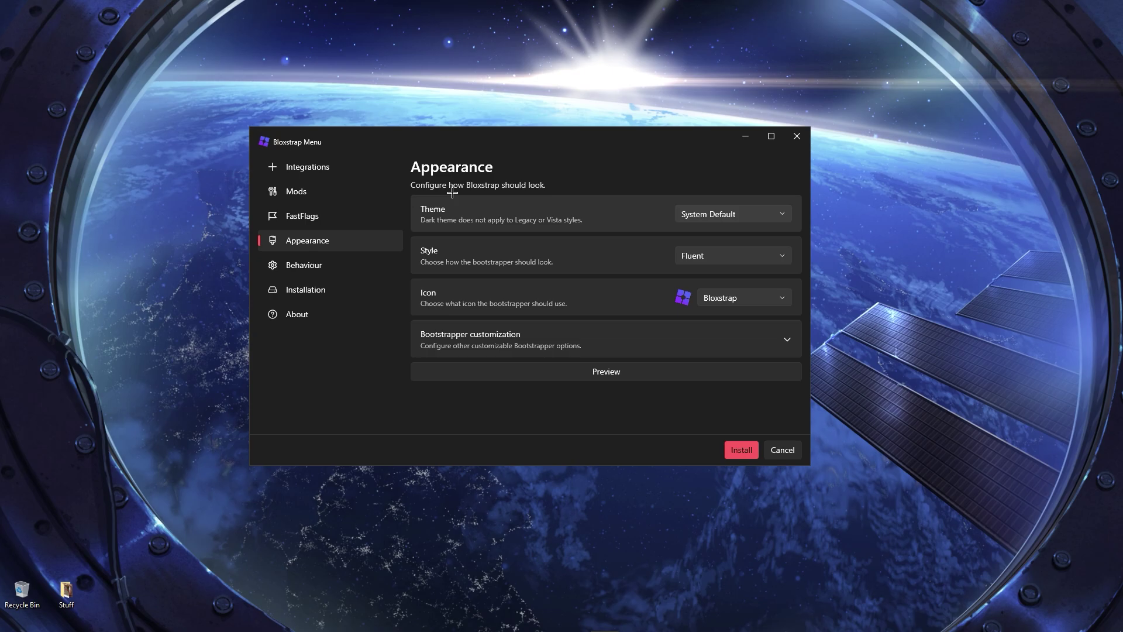
pyautogui.click(325, 264)
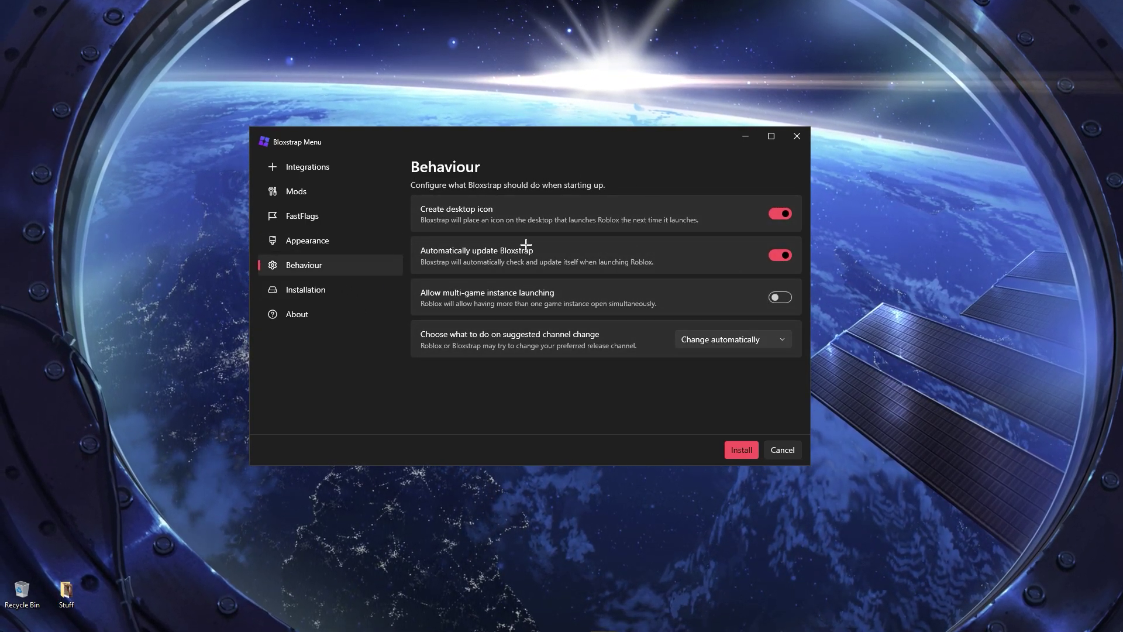
pyautogui.click(314, 290)
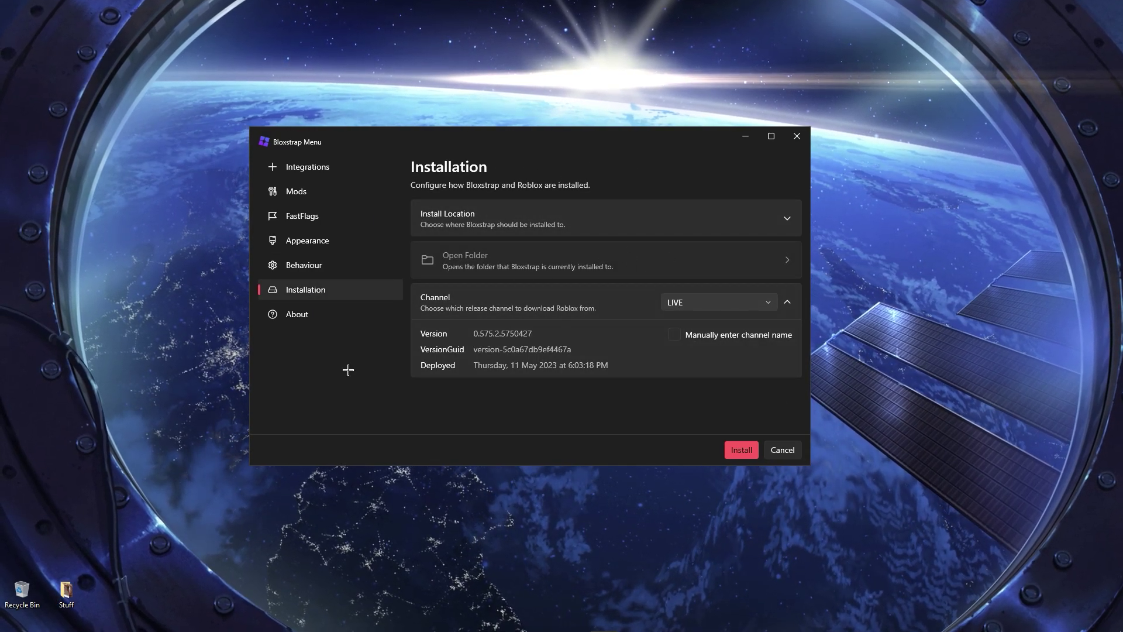
pyautogui.click(751, 451)
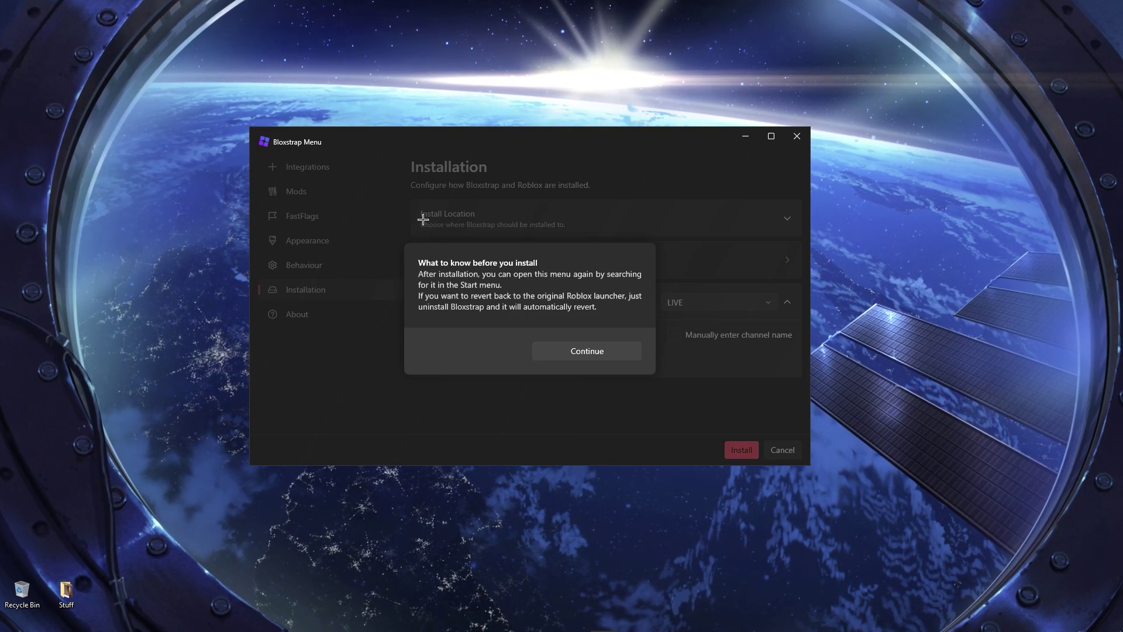
pyautogui.click(571, 349)
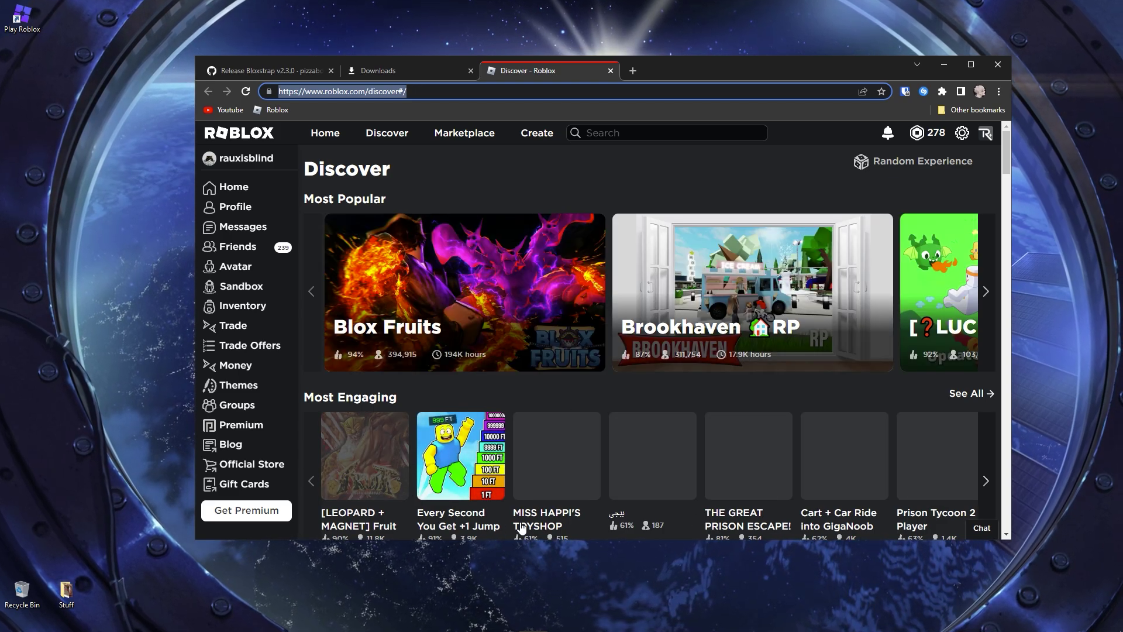
# Open the AIMBLOX game page from the Roblox home page in the browser and launch the game
pyautogui.click(241, 145)
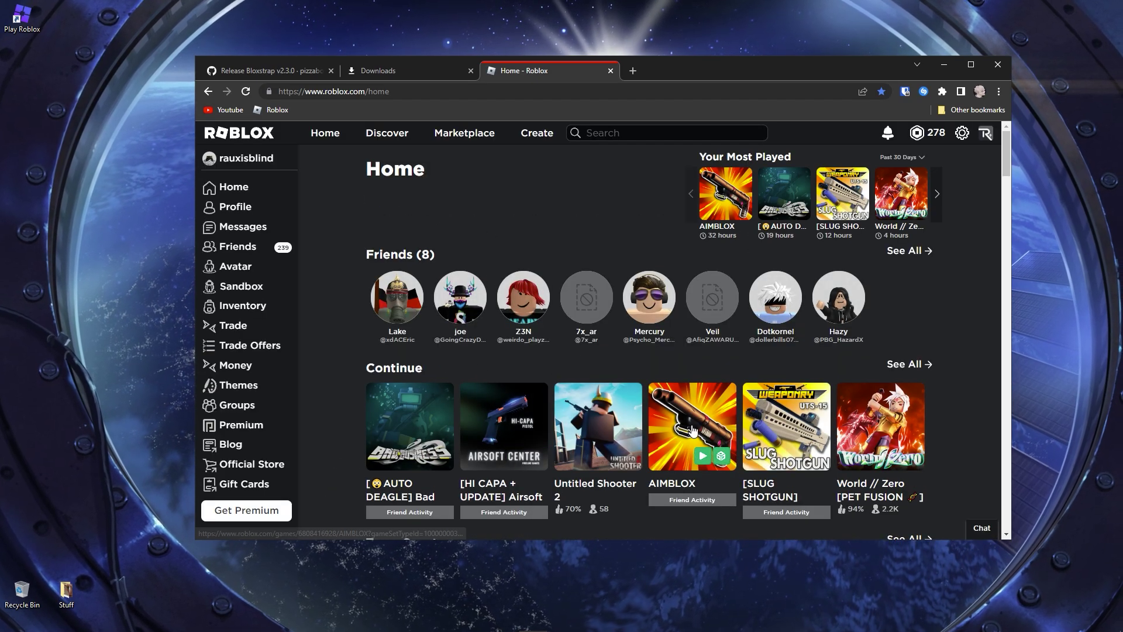
pyautogui.click(692, 431)
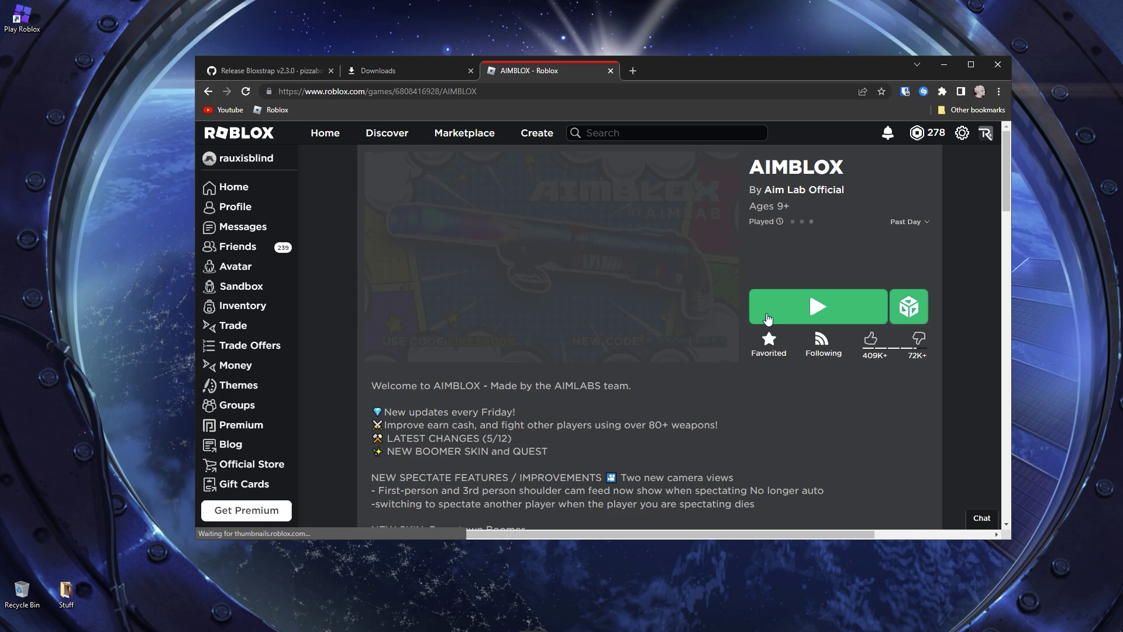
pyautogui.click(768, 319)
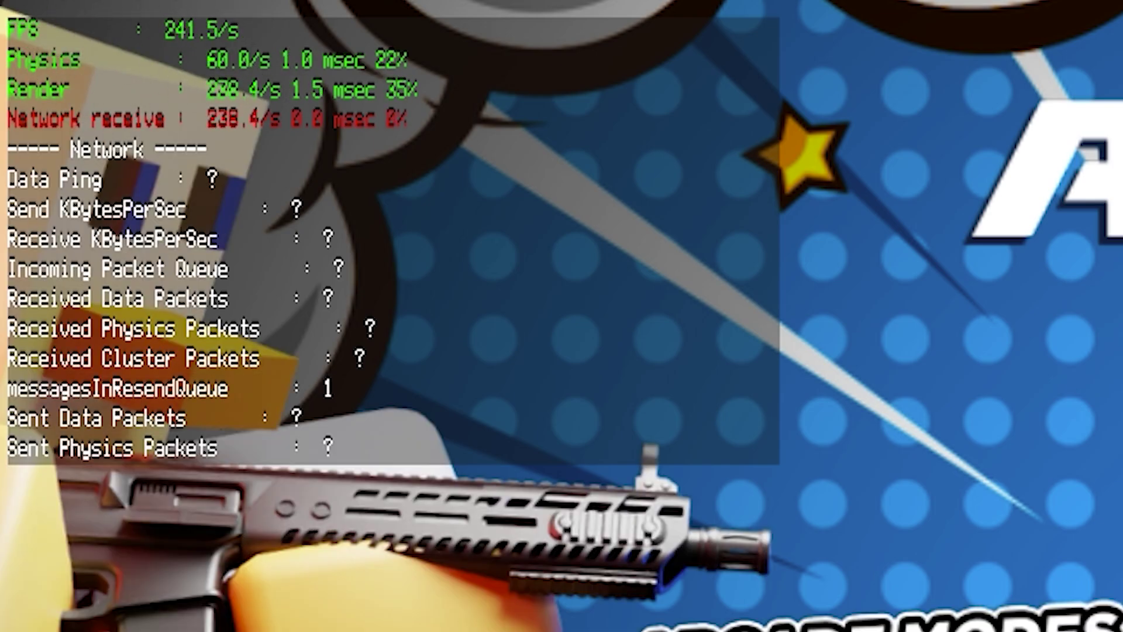
# Hide the performance statistics overlay, lower the graphics quality in the in-game settings, and resume the game
pyautogui.hotkey('shift', 'F3')
pyautogui.press('Escape')
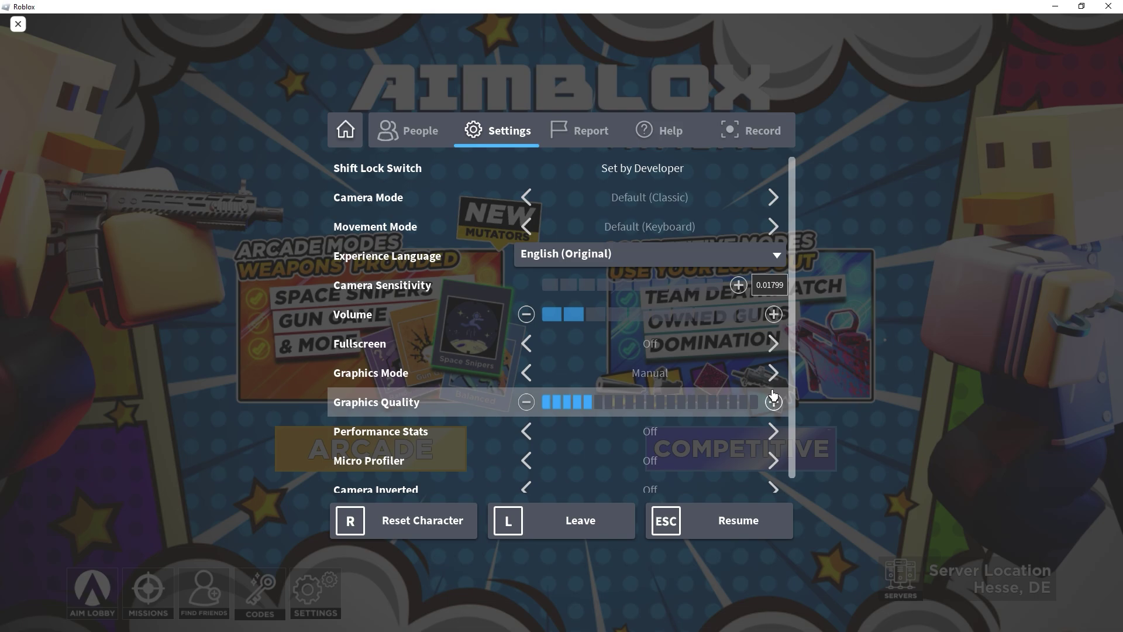
pyautogui.click(568, 402)
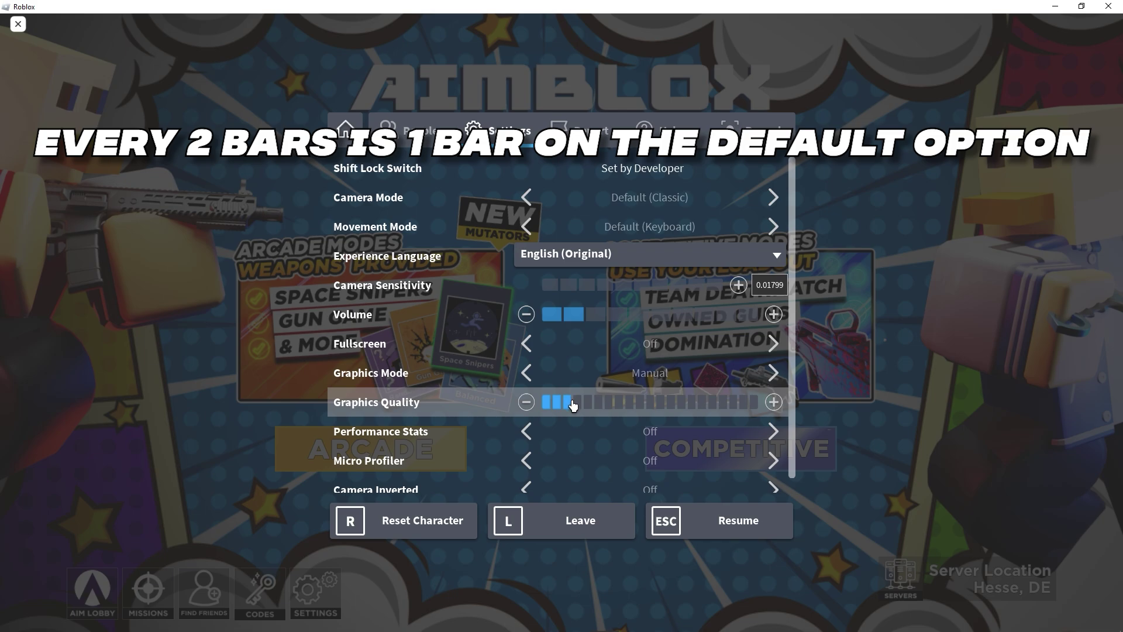
pyautogui.click(578, 404)
pyautogui.scroll(-1, 644, 473)
pyautogui.press('Escape')
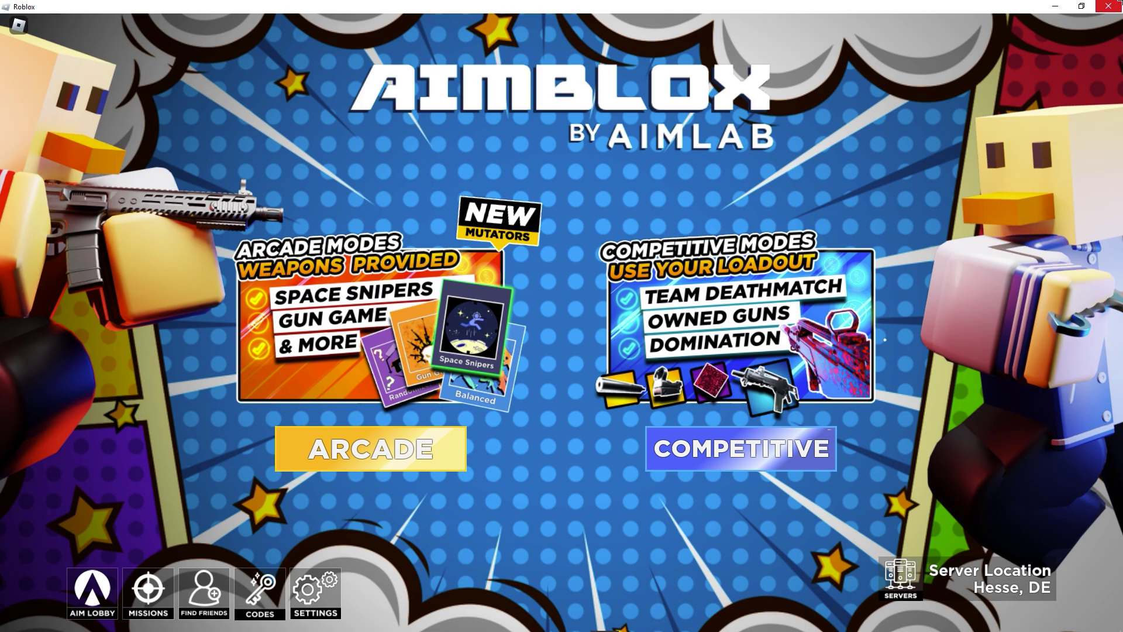
# Close the running Roblox game, minimise the browser, and check the system tray for Bloxstrap
pyautogui.click(1109, 6)
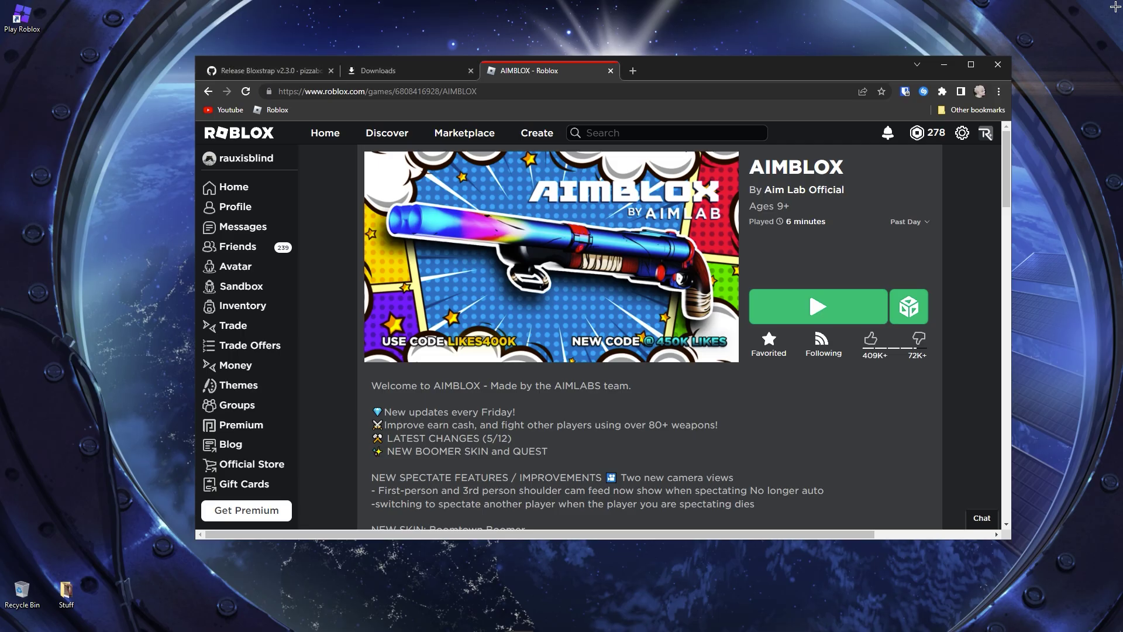
pyautogui.click(942, 69)
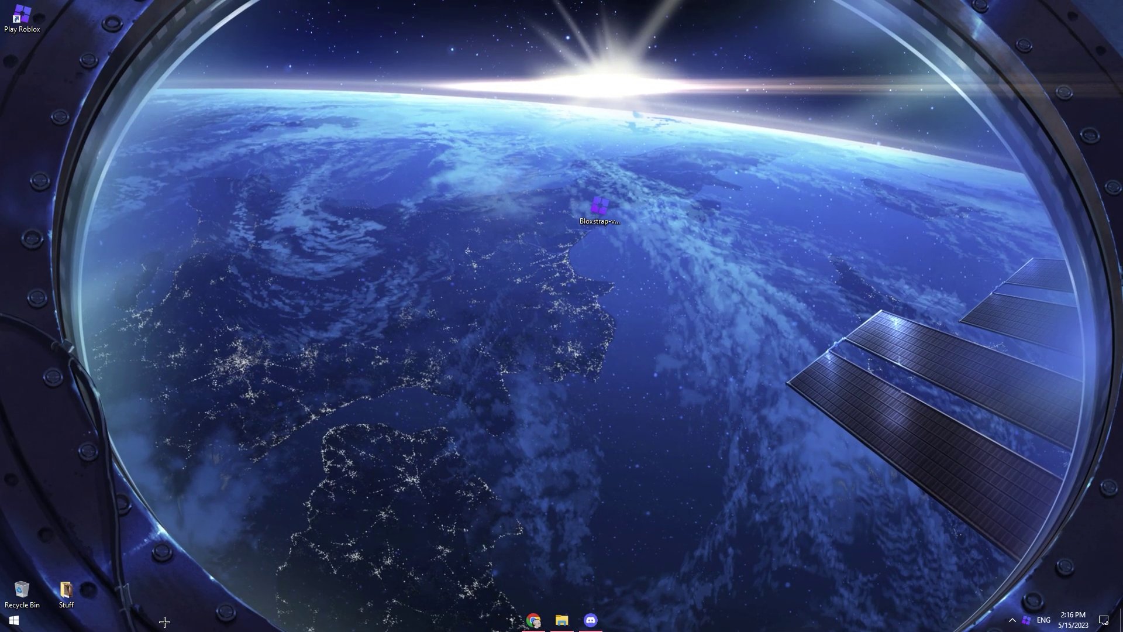
pyautogui.click(1026, 620)
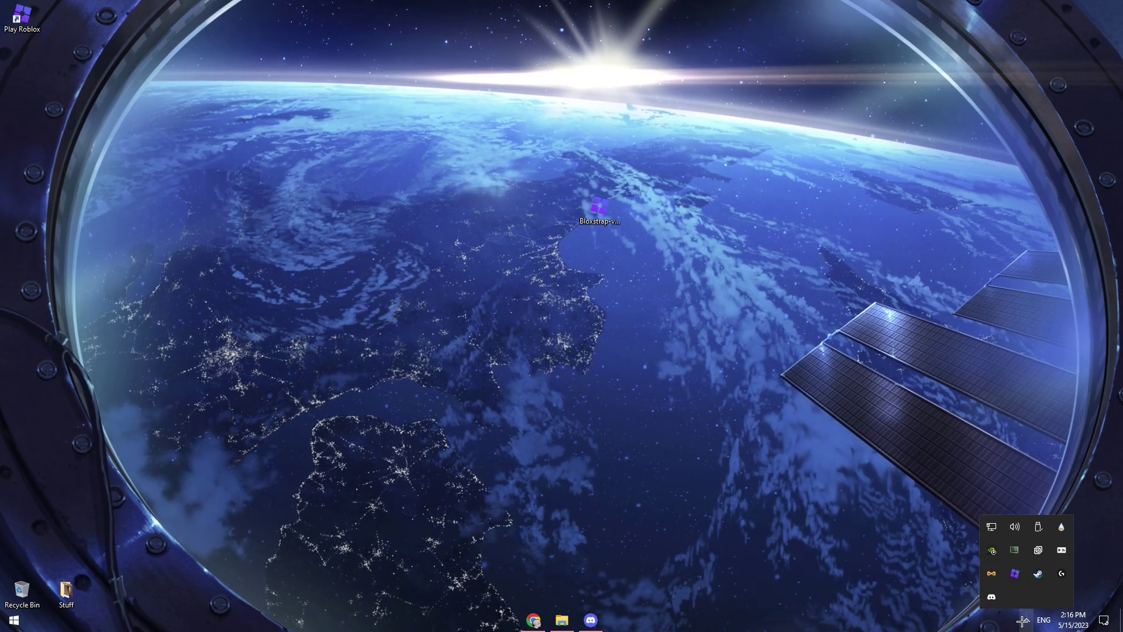
# Search Windows for Bloxstrap and open the Bloxstrap Menu
pyautogui.press('super')
pyautogui.press('super')
pyautogui.press('super')
pyautogui.press('super')
pyautogui.press('super')
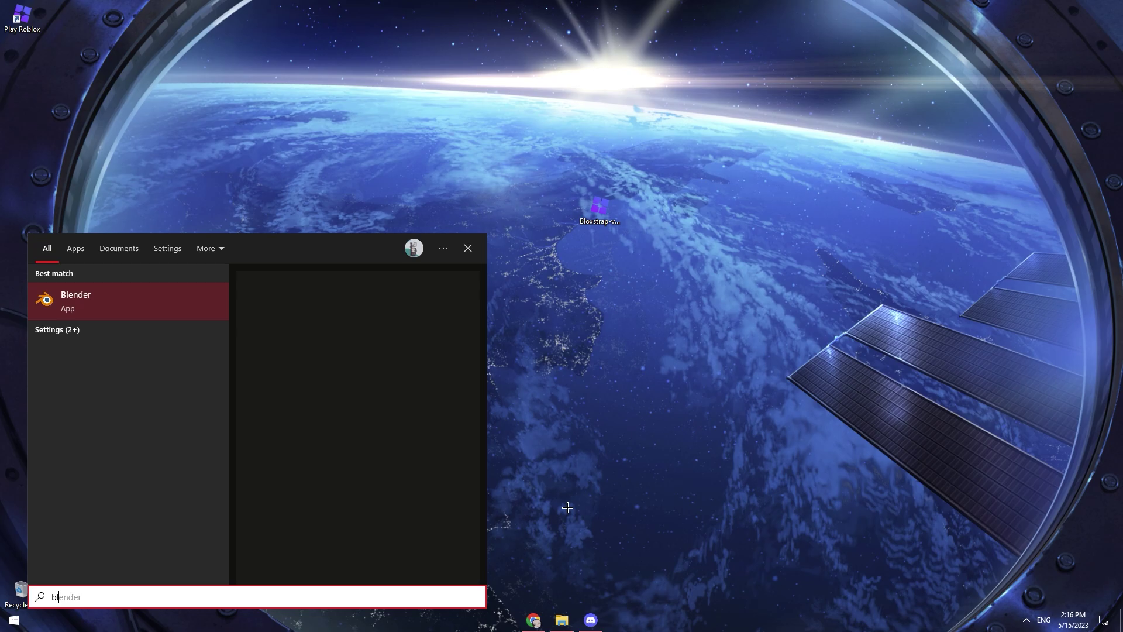
pyautogui.write('ox')
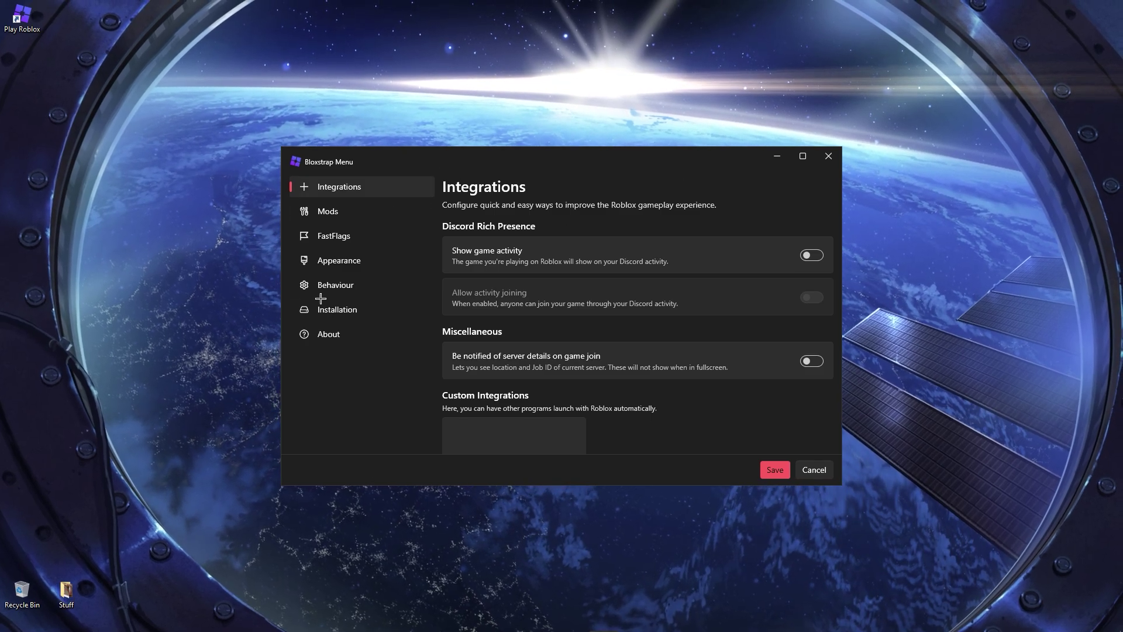
# View the Bloxstrap install folder from the Installation settings, and close the folder window
pyautogui.click(322, 291)
pyautogui.click(348, 310)
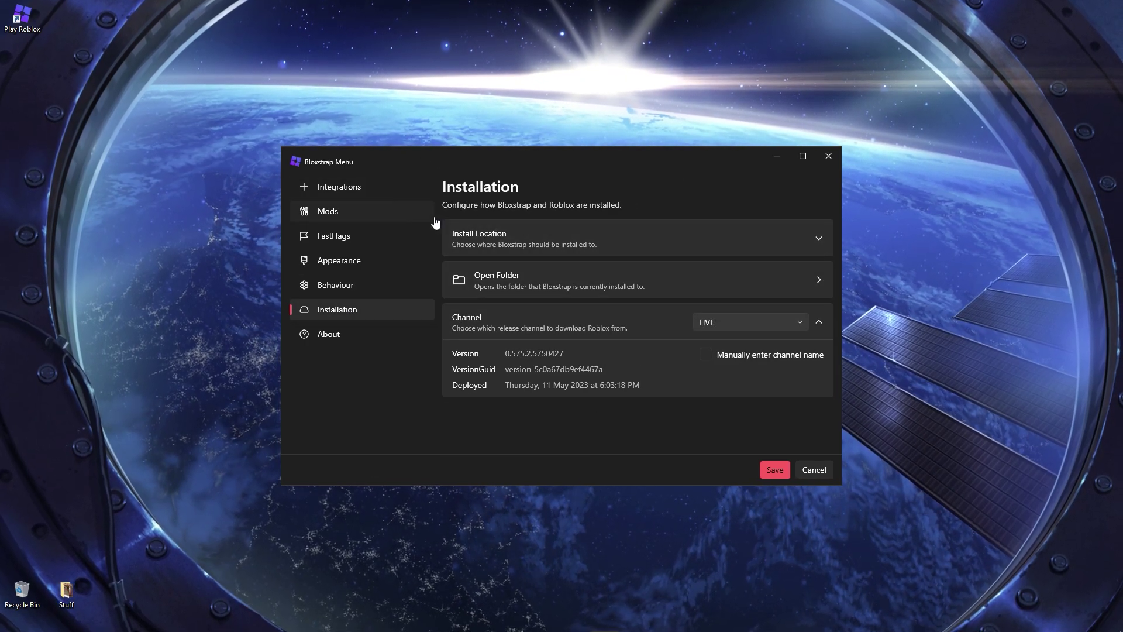
pyautogui.click(527, 279)
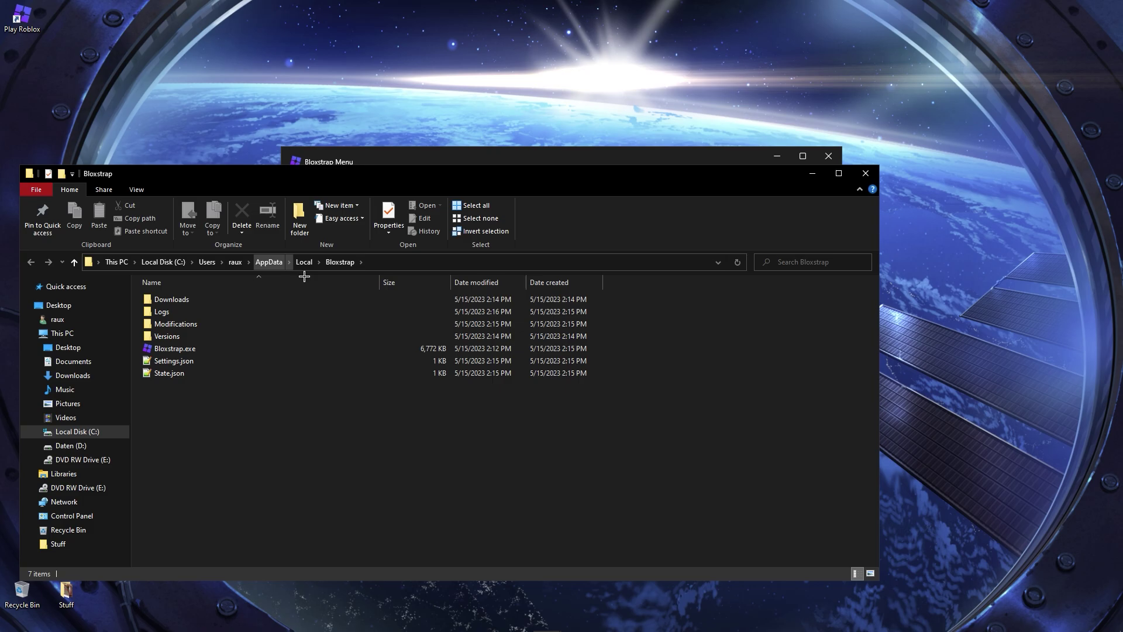
pyautogui.click(866, 173)
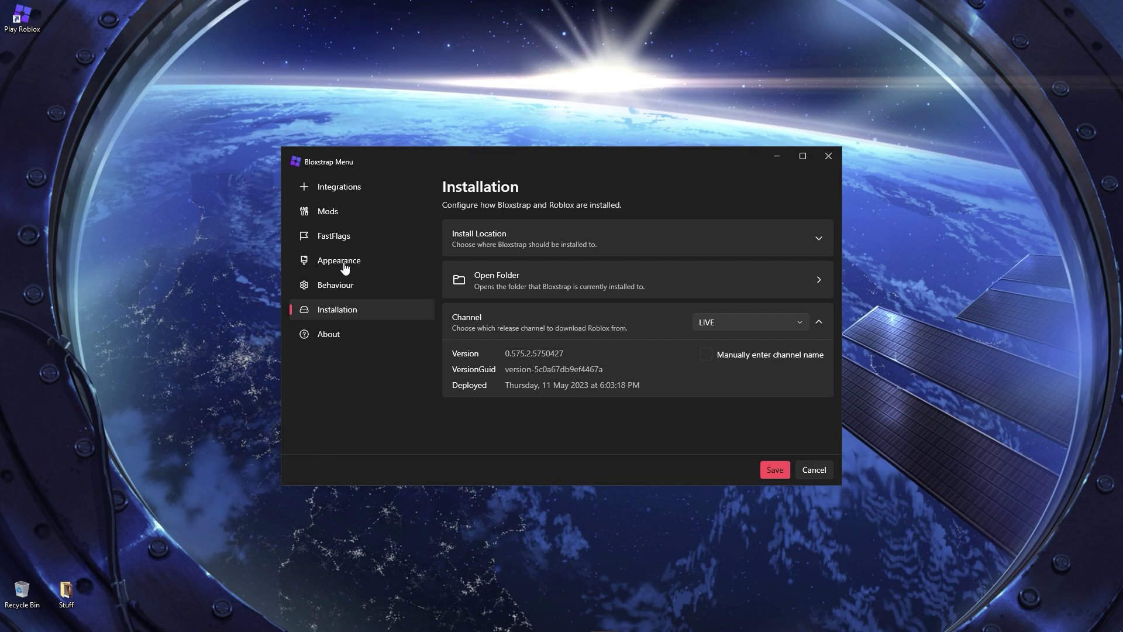
# Look through the Appearance, Mods and Integrations settings in the Bloxstrap Menu
pyautogui.click(345, 263)
pyautogui.click(358, 214)
pyautogui.click(335, 188)
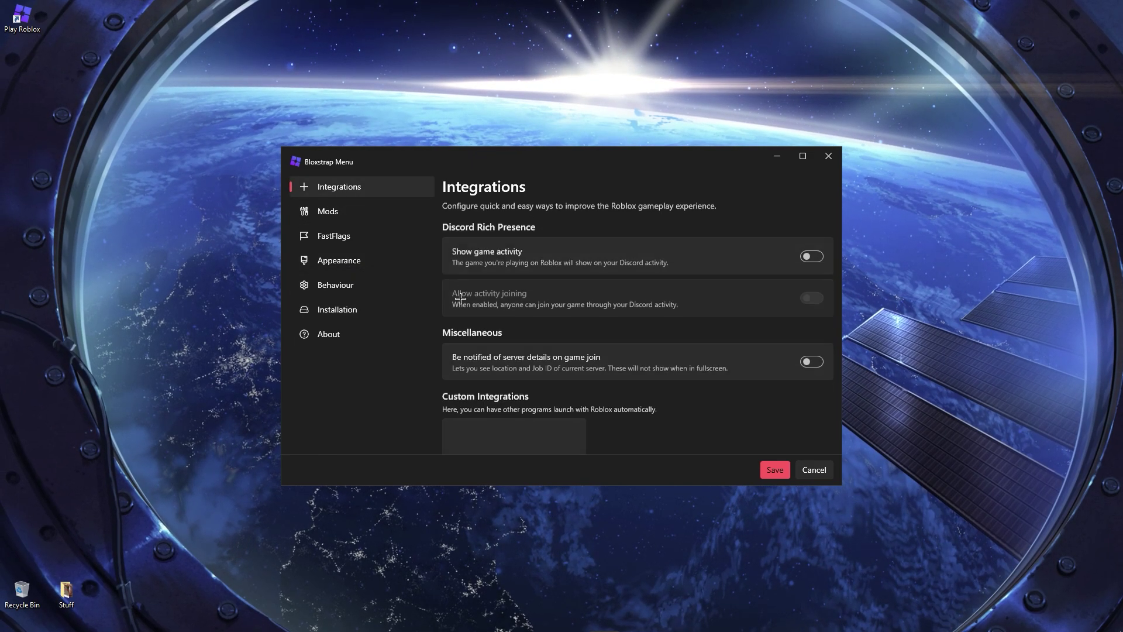
pyautogui.scroll(-3, 570, 325)
pyautogui.scroll(3, 561, 288)
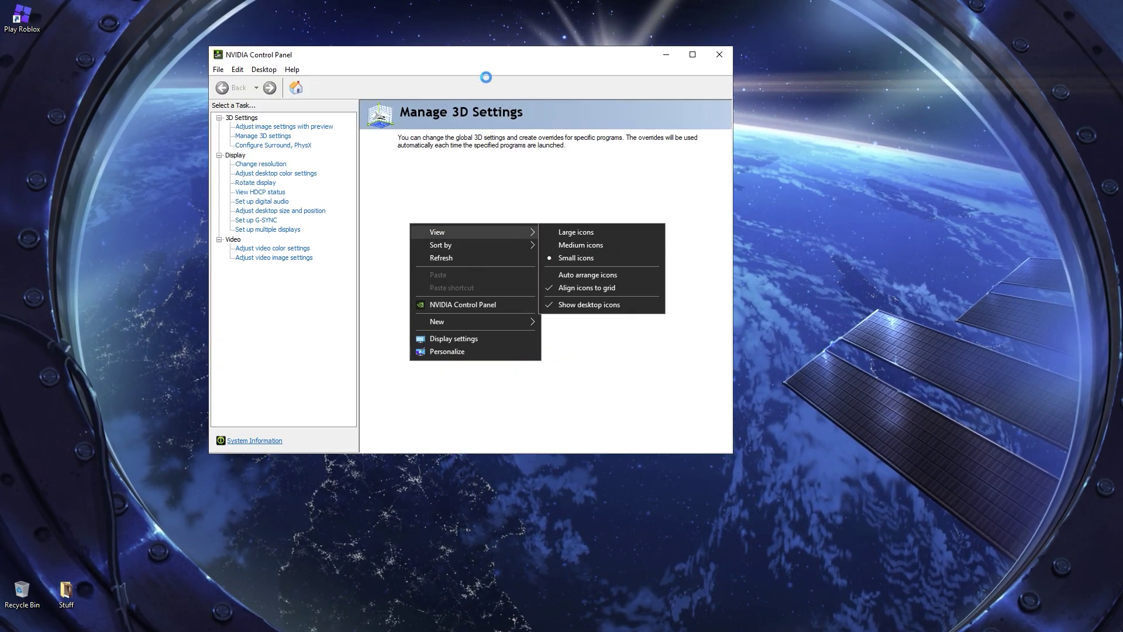
# In NVIDIA Control Panel, check the image settings with preview for the advanced 3D image option, and return to Manage 3D settings
pyautogui.click(367, 63)
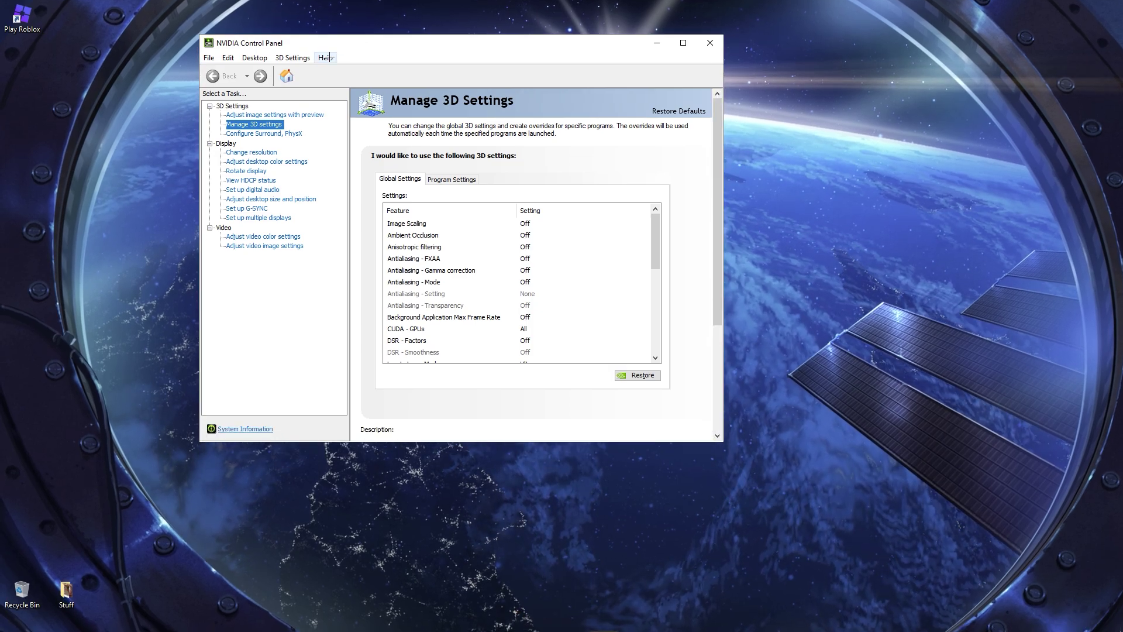
pyautogui.click(262, 116)
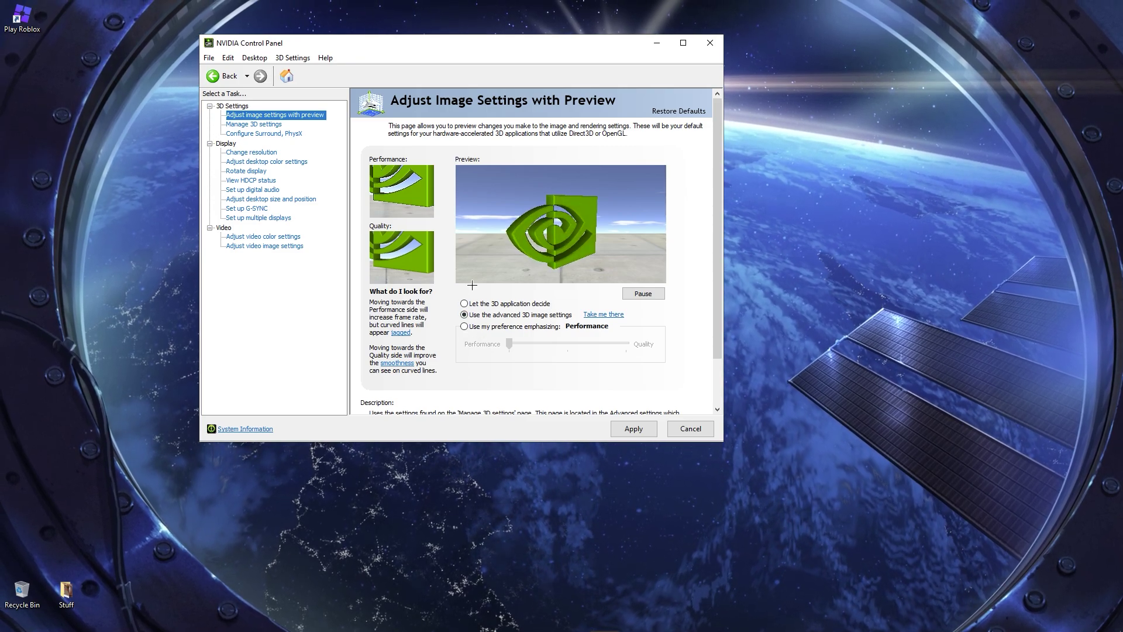
pyautogui.click(254, 125)
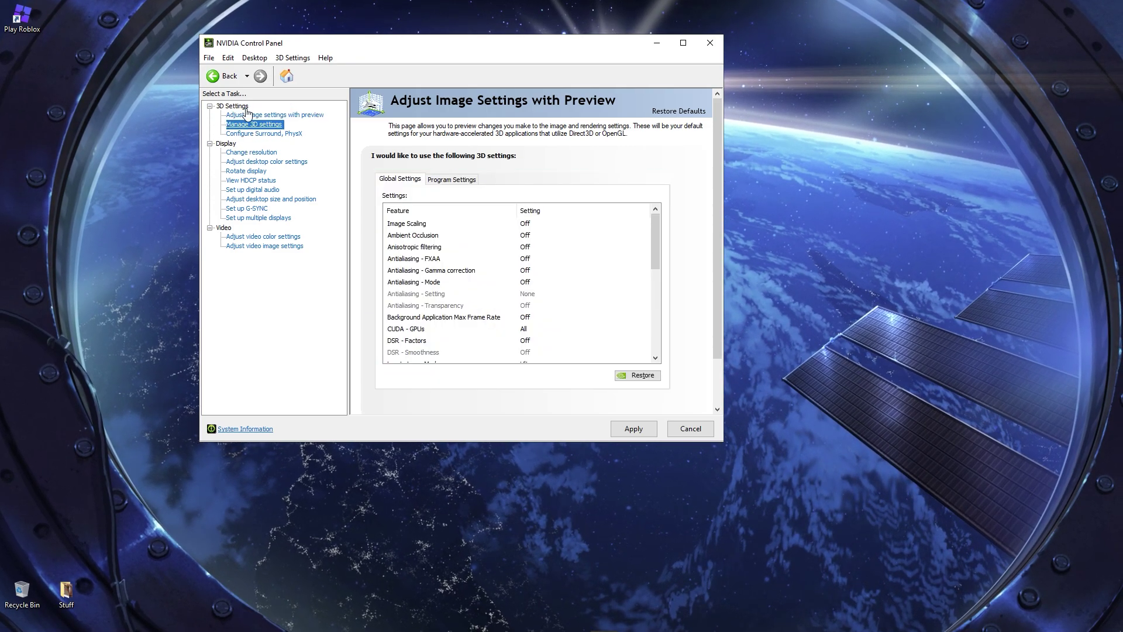
# Add Roblox Game Client from the recently used programs to the program-specific 3D settings
pyautogui.moveTo(655, 240); pyautogui.dragTo(444, 194)
pyautogui.click(450, 179)
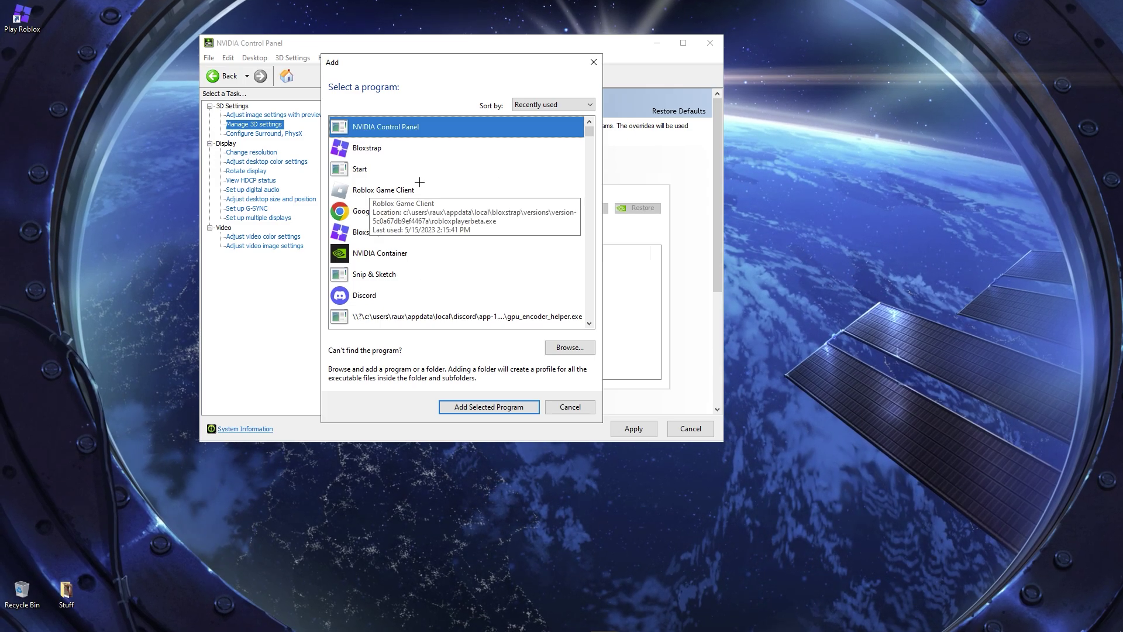
pyautogui.click(553, 348)
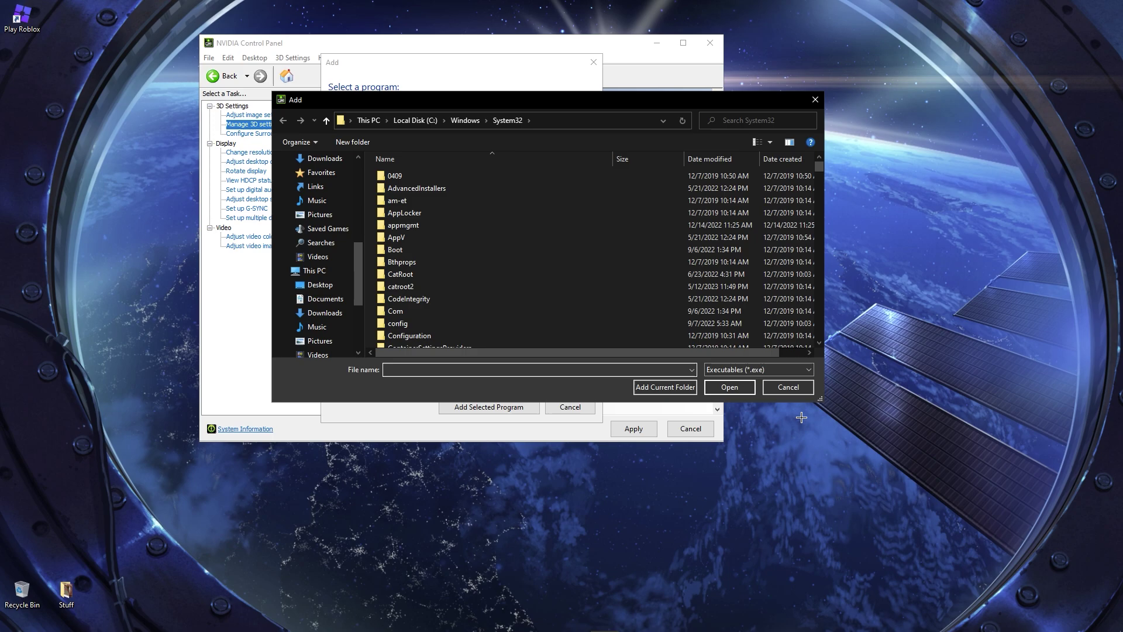
pyautogui.click(727, 389)
pyautogui.click(433, 189)
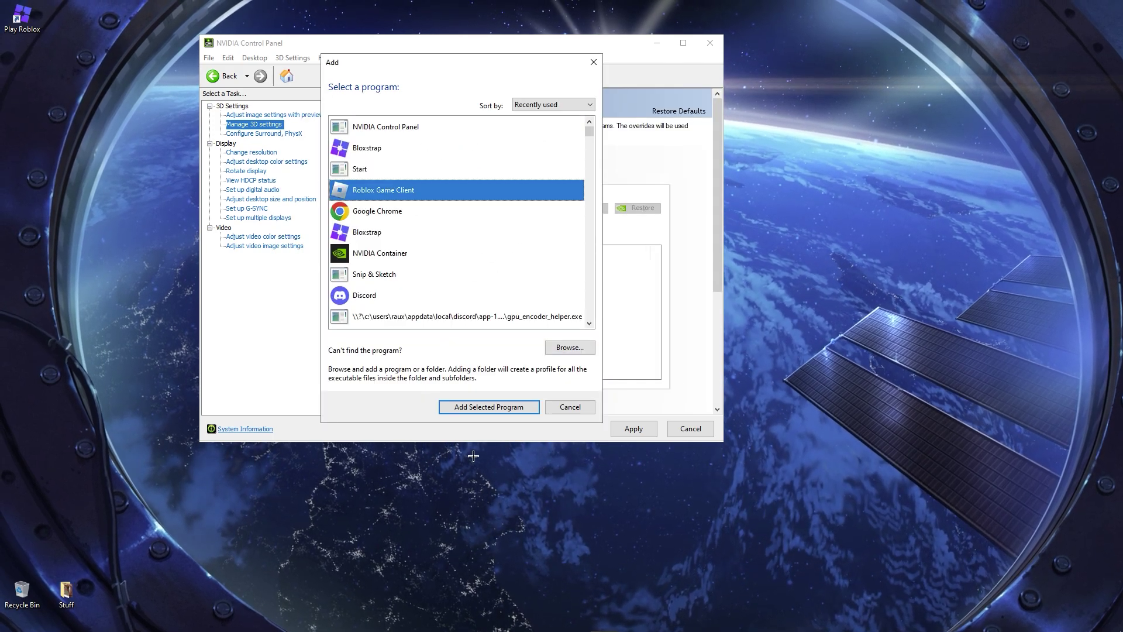
pyautogui.click(477, 407)
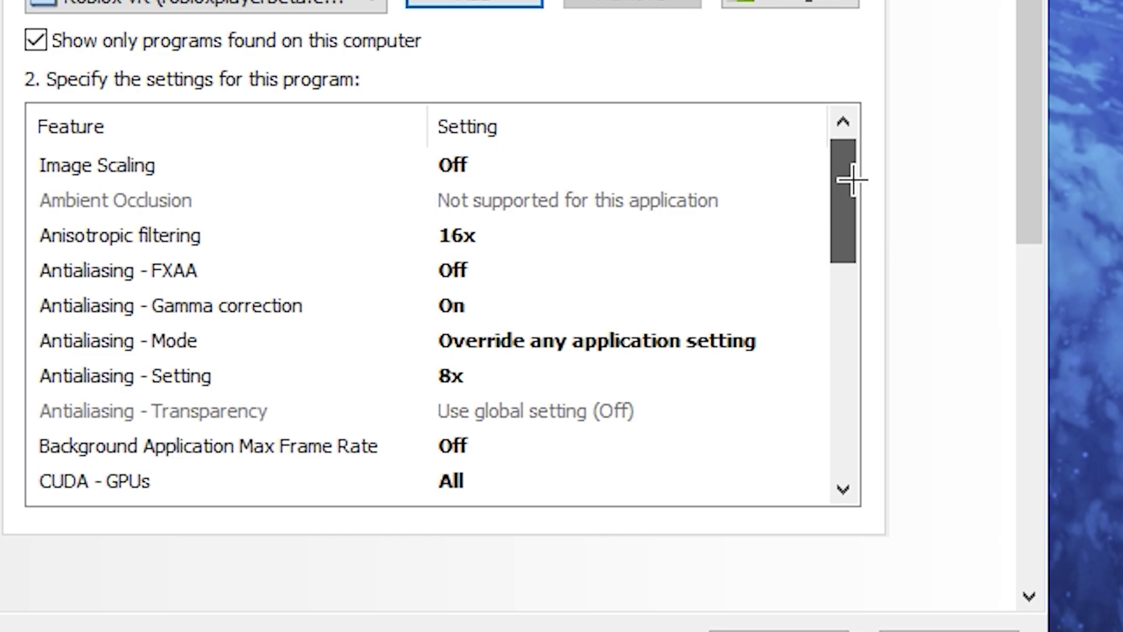
# Review the Roblox program's 3D settings from Image Scaling down to Monitor Technology and the OpenGL rendering GPU choices
pyautogui.moveTo(656, 268); pyautogui.dragTo(658, 279)
pyautogui.moveTo(855, 206); pyautogui.dragTo(843, 275)
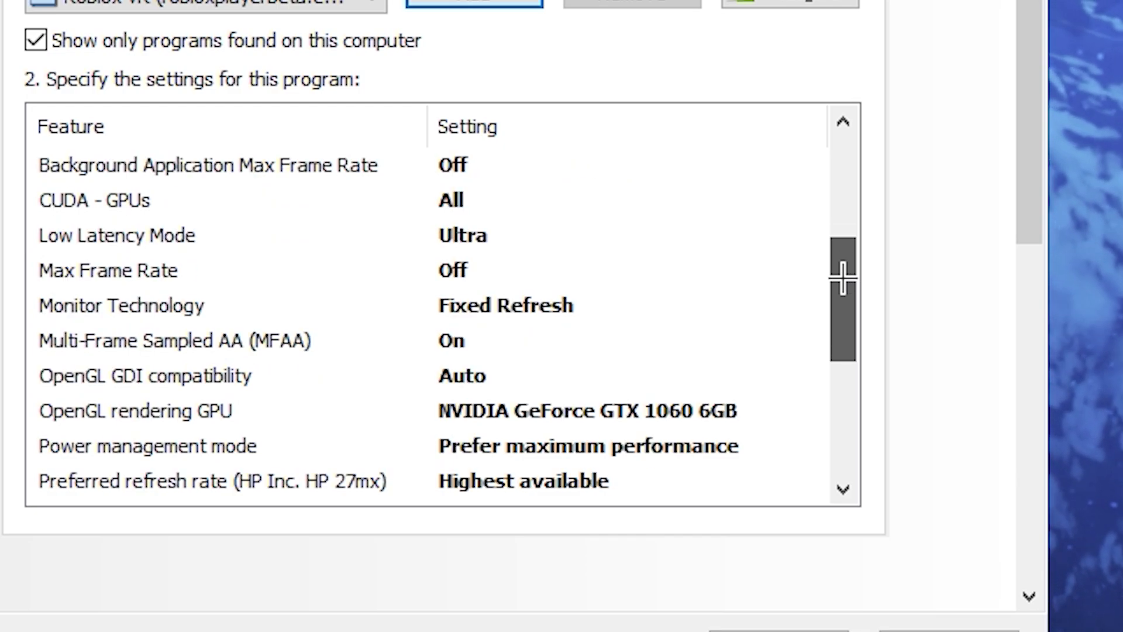
pyautogui.click(83, 306)
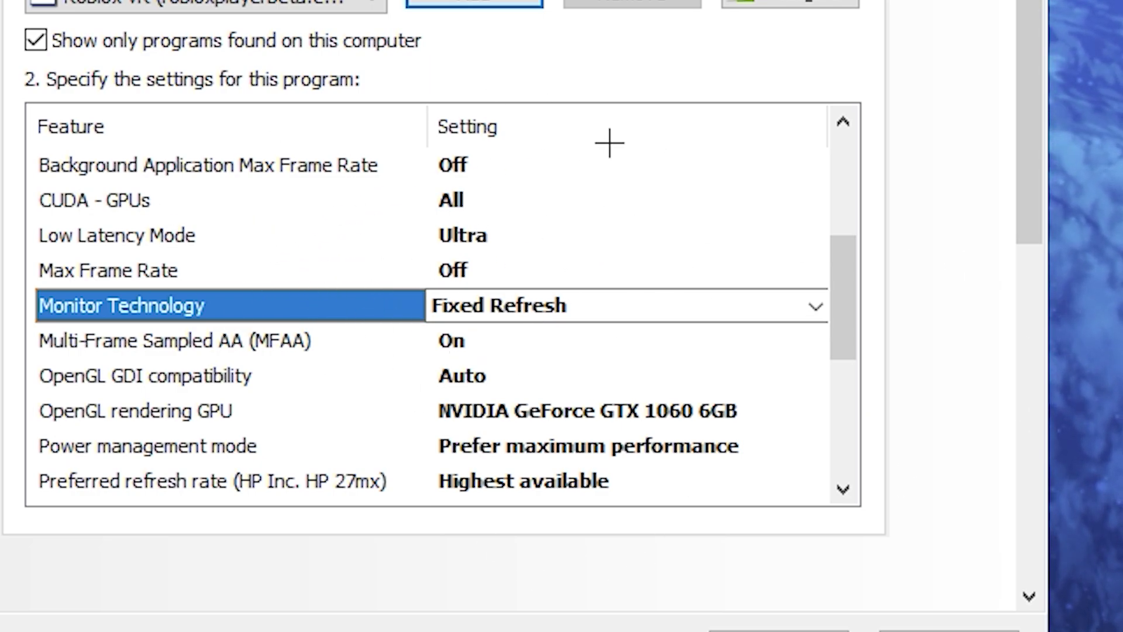
pyautogui.scroll(-1, 831, 272)
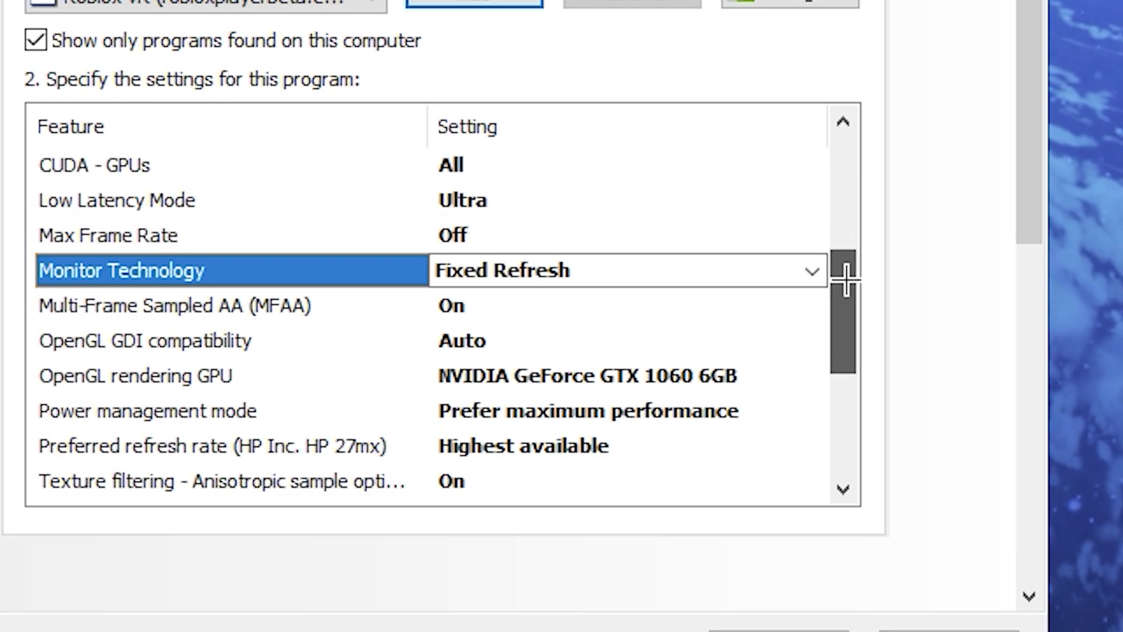
pyautogui.click(582, 375)
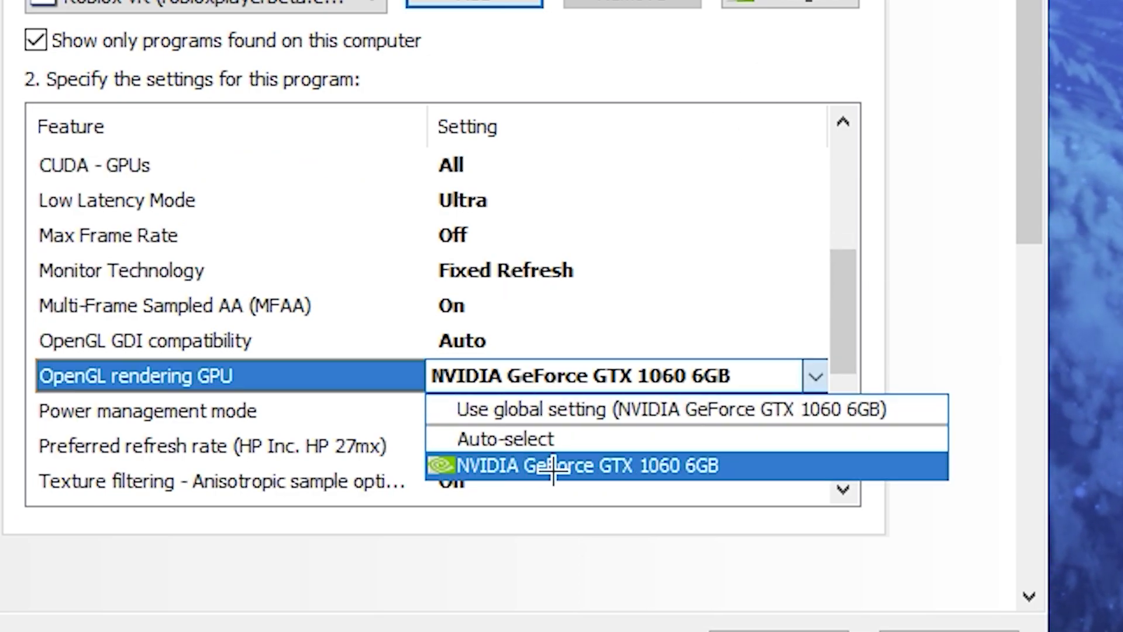
pyautogui.click(858, 316)
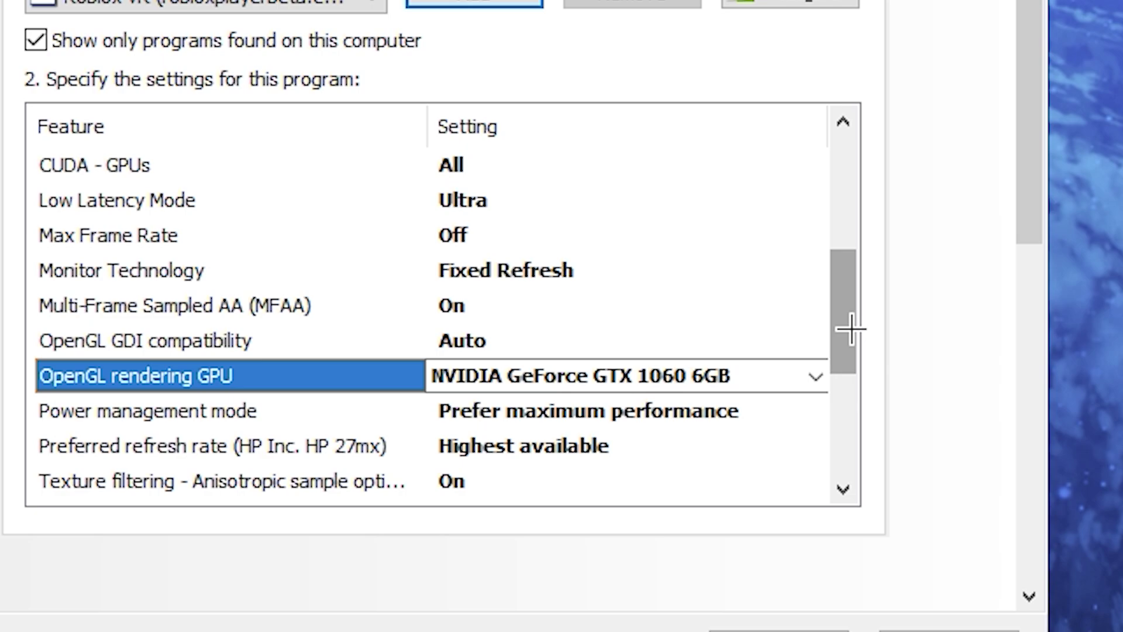
# Review the remaining Roblox 3D settings, from power management and texture filtering to the Vulkan/OpenGL present method choices
pyautogui.scroll(-4, 848, 330)
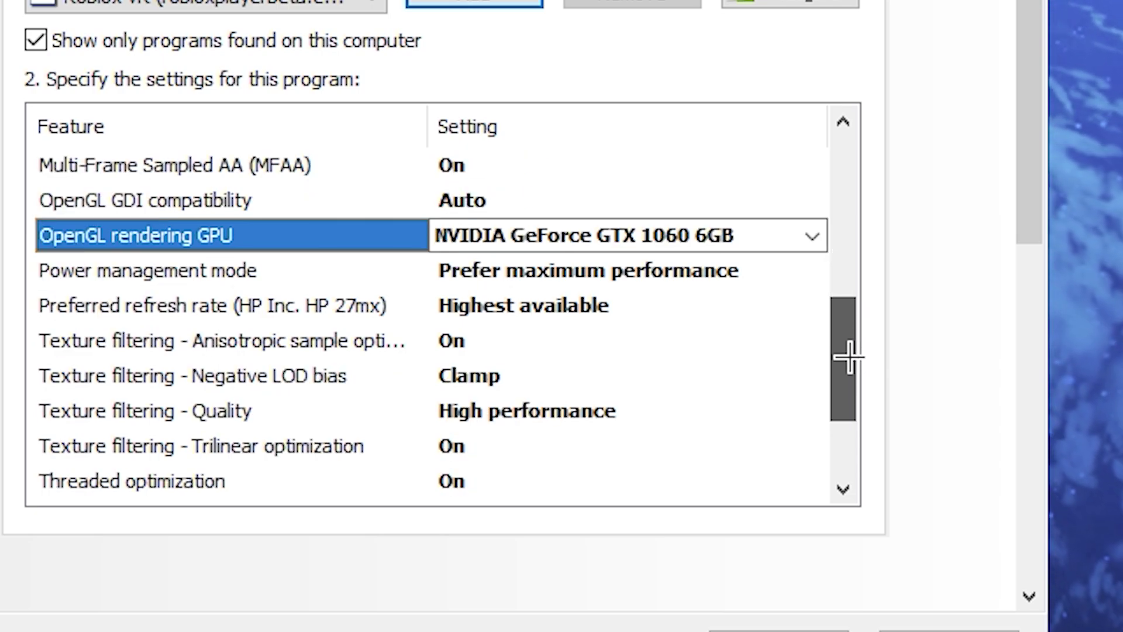
pyautogui.moveTo(848, 357); pyautogui.dragTo(831, 409)
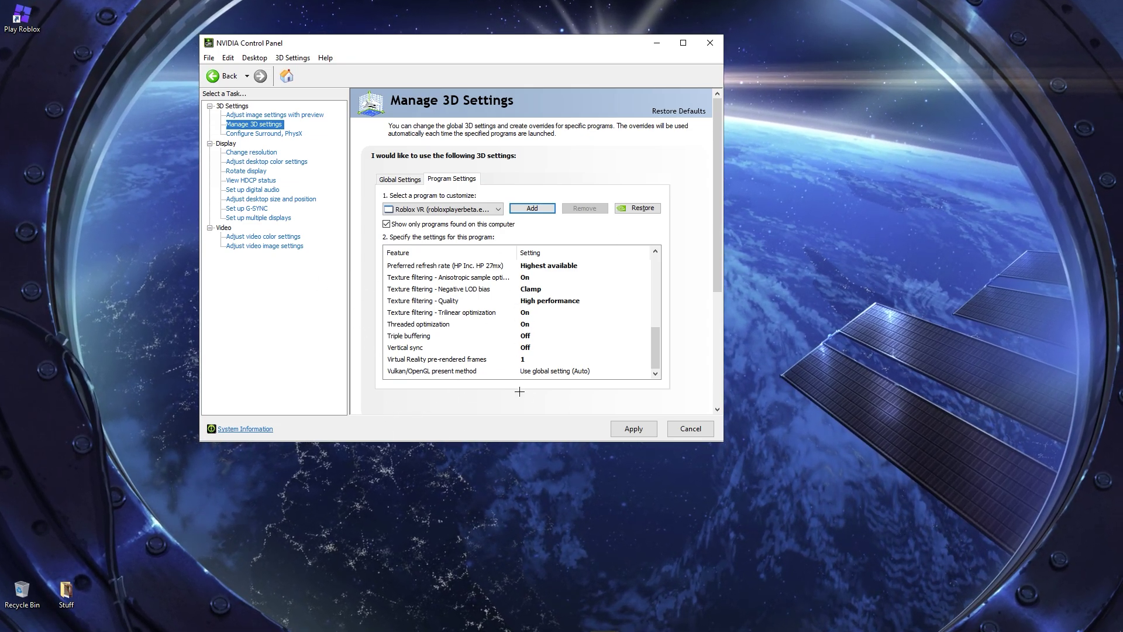
pyautogui.click(560, 370)
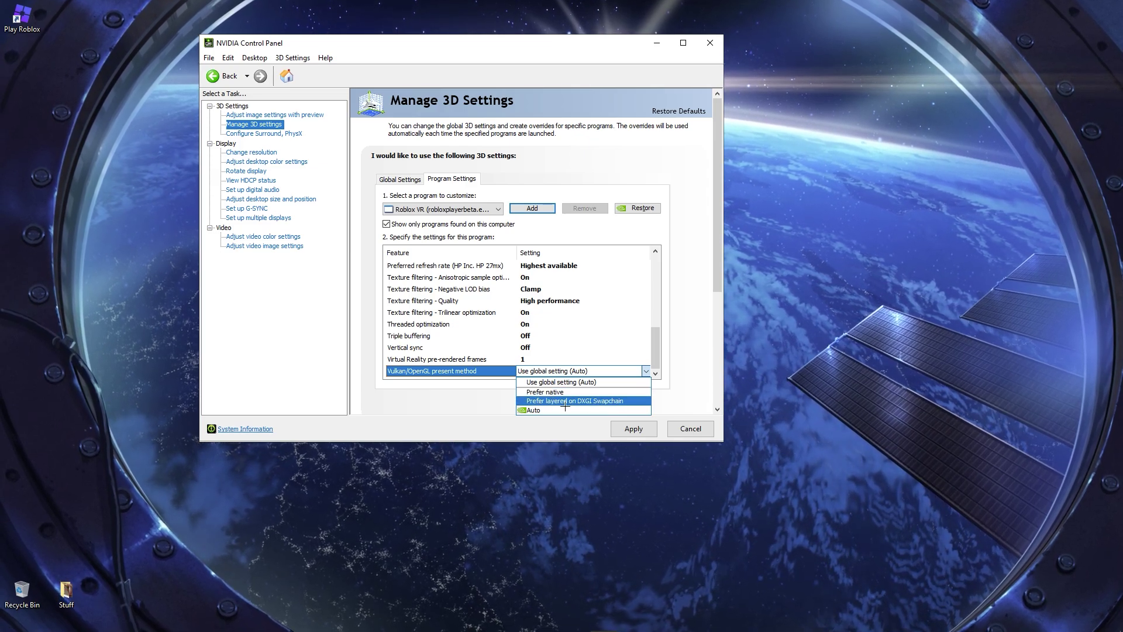
pyautogui.click(579, 371)
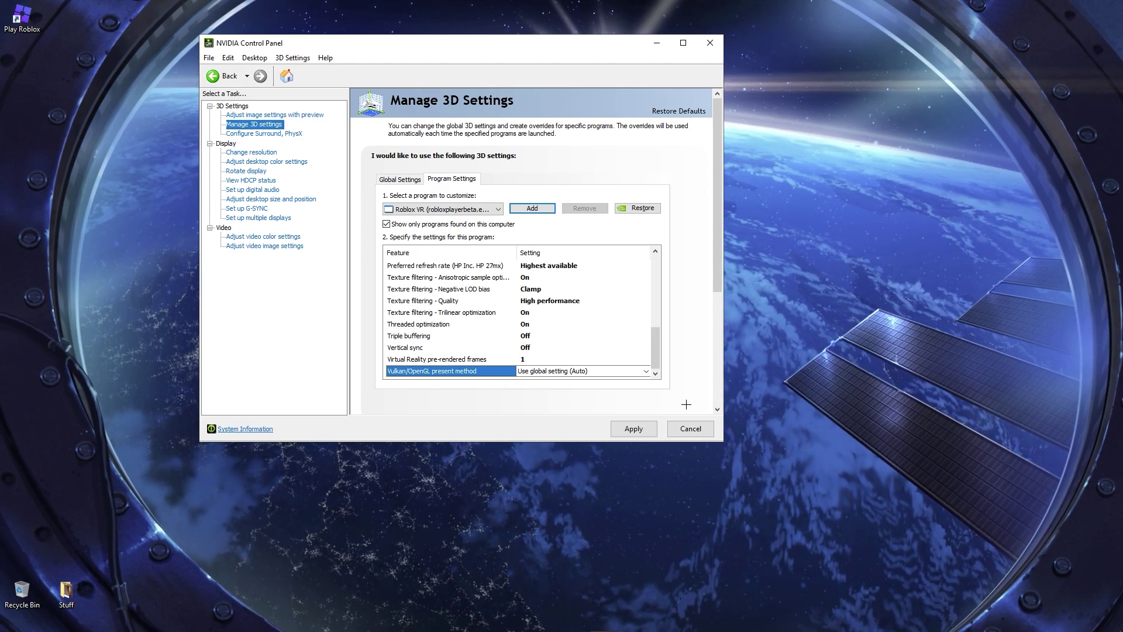